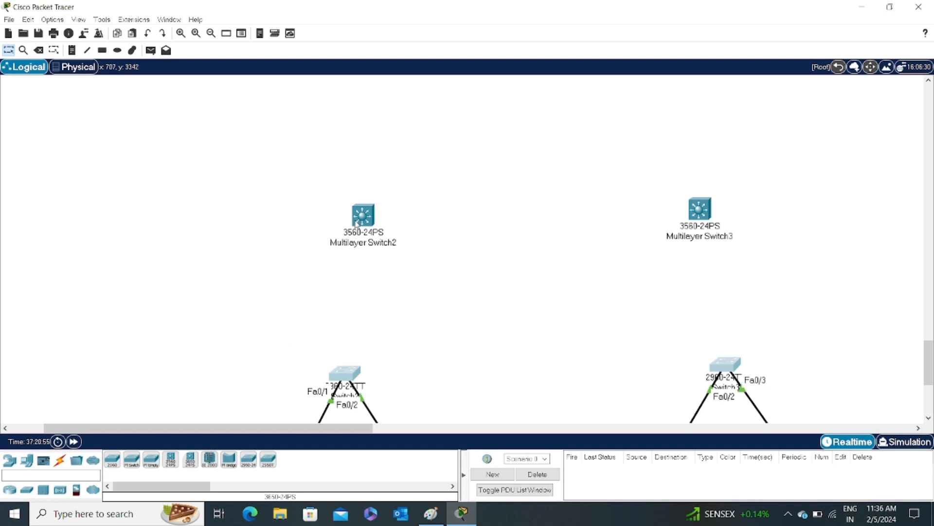
Step: Add the notes 10.0.0.1 and 20.0.0.1 beside Multilayer Switch2, on its lower-left and upper-right sides
{"action": "left_click_drag", "start_coordinate": [324, 198], "coordinate": [407, 258]}
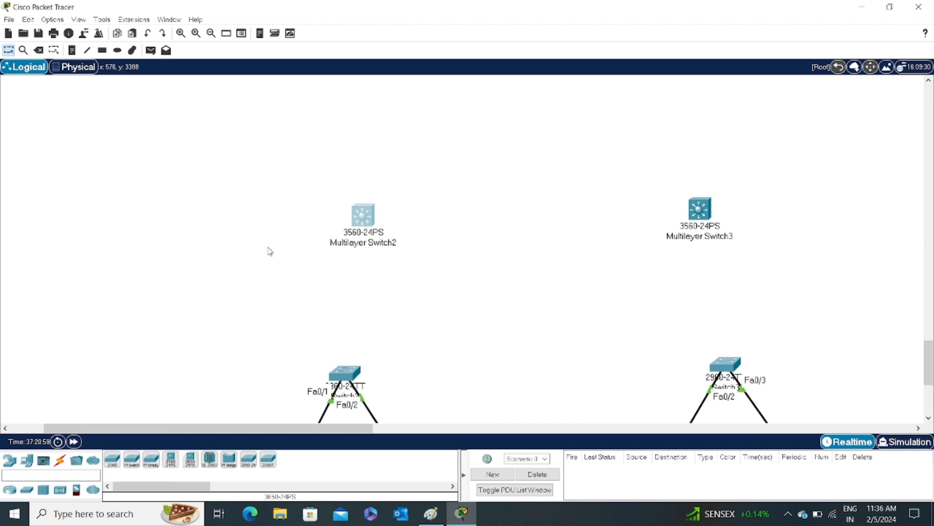
{"action": "left_click", "coordinate": [73, 55]}
{"action": "left_click", "coordinate": [238, 277]}
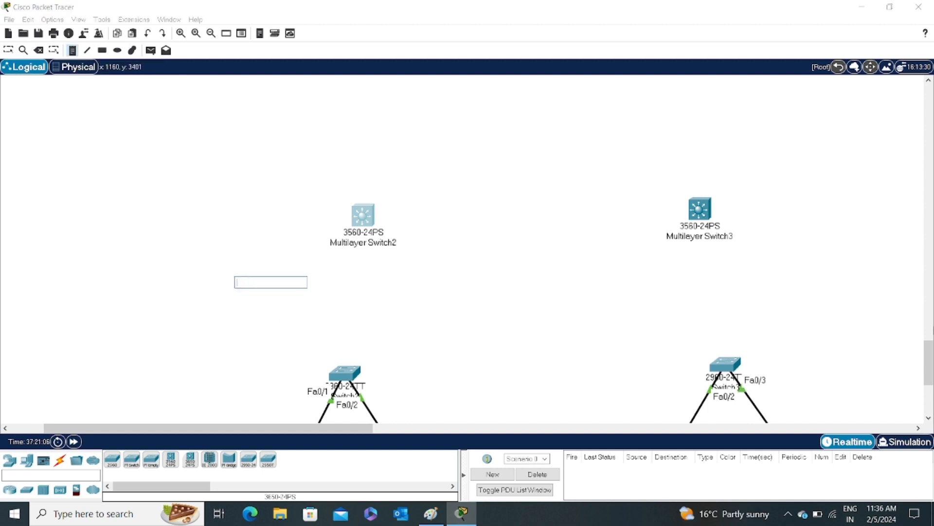
{"action": "type", "text": "10.0.0.1"}
{"action": "left_click", "coordinate": [406, 180]}
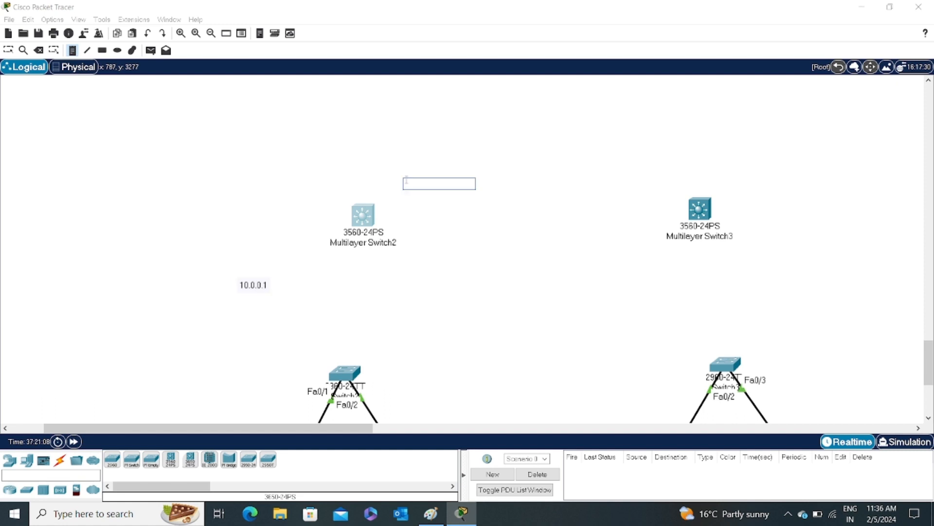
{"action": "type", "text": "20.0.0.1"}
Step: Add the notes 20.0.0.2 and 30.0.0.1 beside Multilayer Switch3, on its upper-left and lower-right sides
{"action": "left_click", "coordinate": [610, 166]}
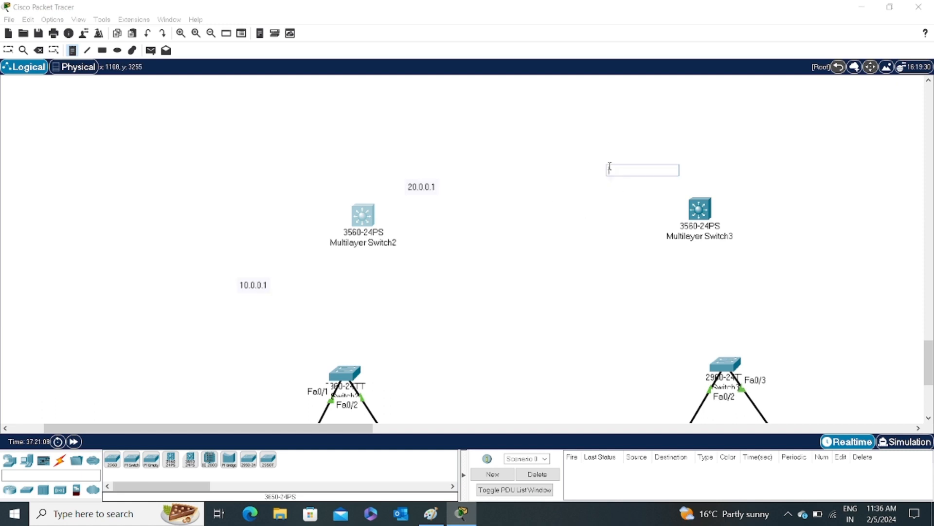
{"action": "type", "text": "20.0.0.2"}
{"action": "left_click", "coordinate": [747, 254]}
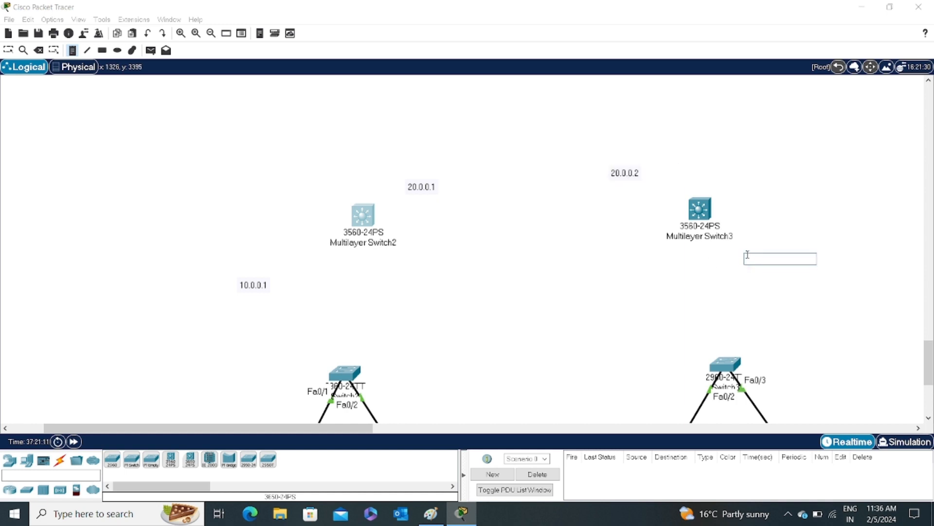
{"action": "type", "text": "30.0.0.1"}
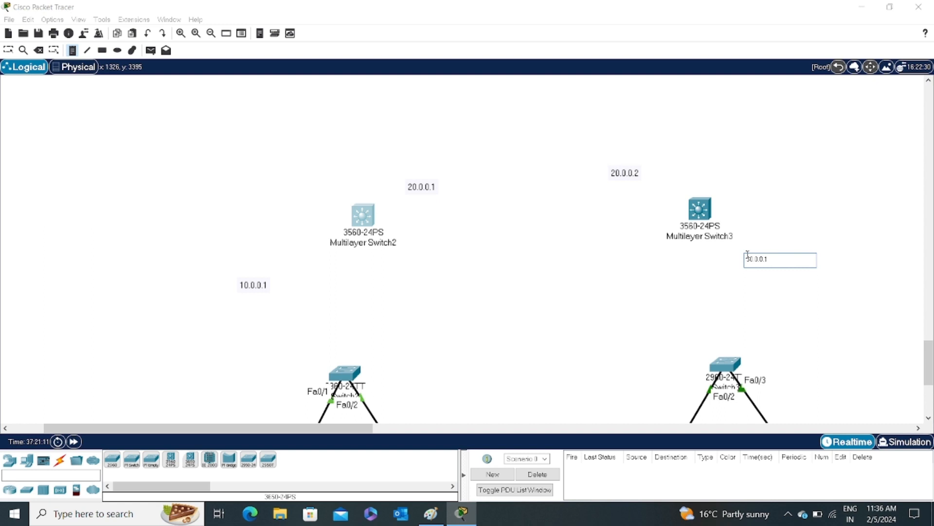
{"action": "left_click", "coordinate": [836, 351]}
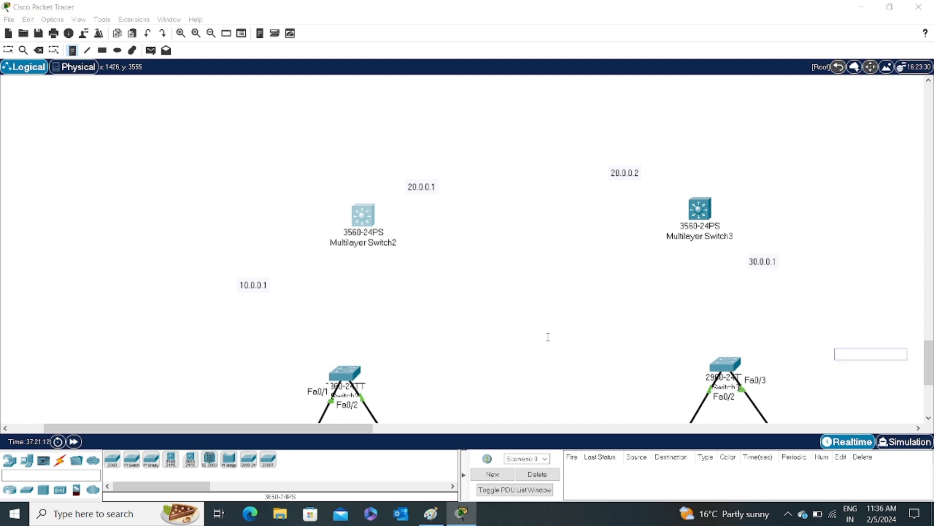
{"action": "left_click", "coordinate": [268, 461]}
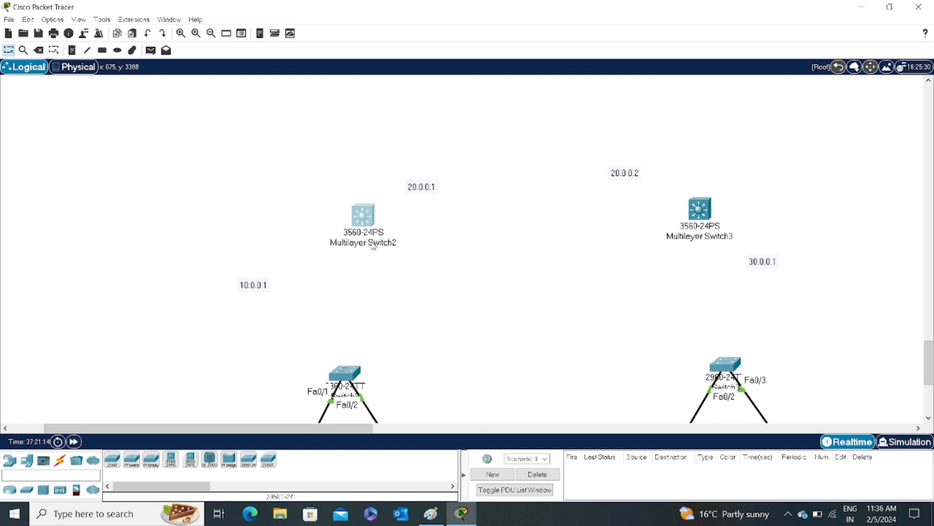
Step: Nudge the 20.0.0.1, 20.0.0.2 and 30.0.0.1 notes slightly to clear space around the multilayer switches
{"action": "left_click_drag", "start_coordinate": [423, 189], "coordinate": [419, 185]}
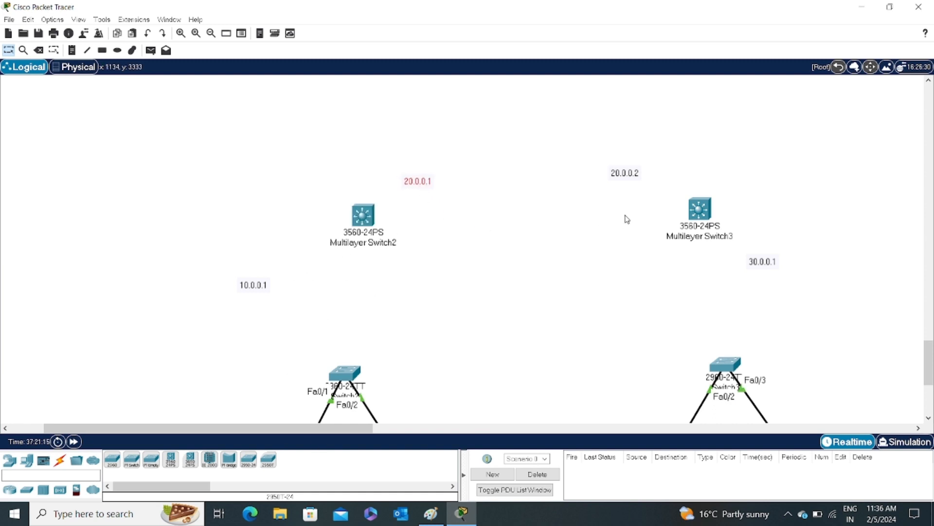
{"action": "left_click_drag", "start_coordinate": [623, 182], "coordinate": [634, 178]}
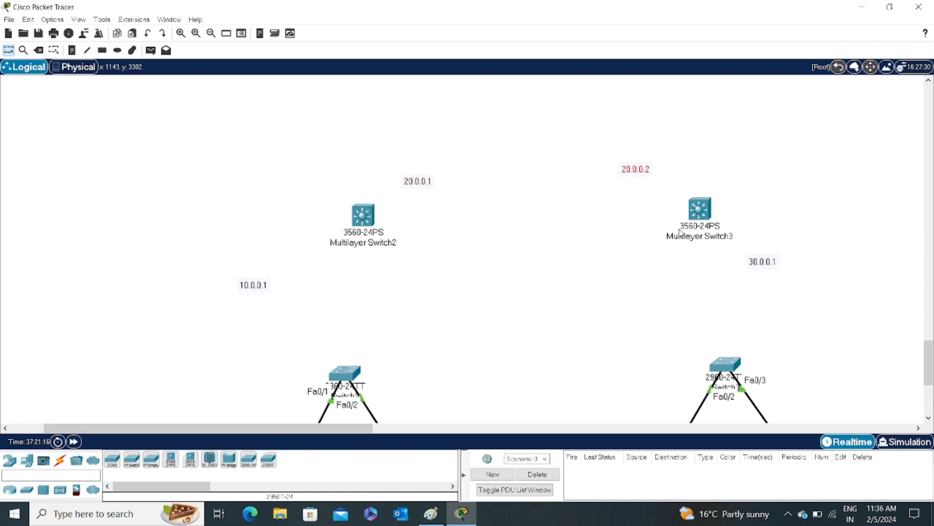
{"action": "left_click", "coordinate": [770, 267]}
{"action": "left_click_drag", "start_coordinate": [771, 270], "coordinate": [774, 277]}
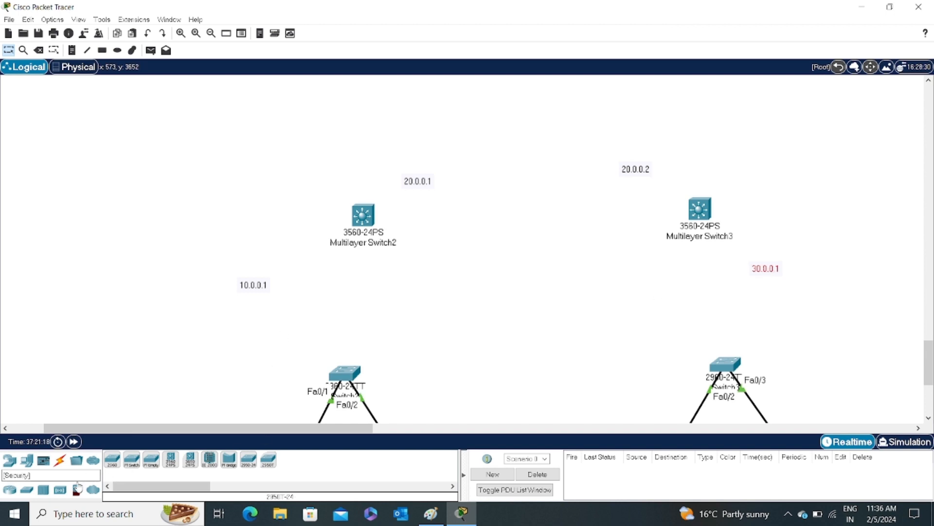
Step: Connect each multilayer switch to the 2960 switch below it using the automatically chosen connection type
{"action": "left_click", "coordinate": [60, 460]}
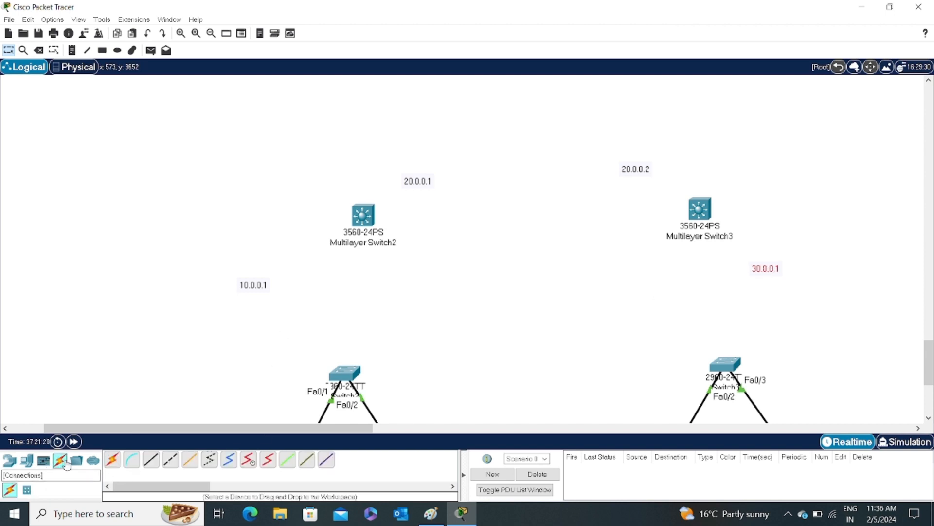
{"action": "left_click", "coordinate": [112, 460]}
{"action": "left_click", "coordinate": [368, 219]}
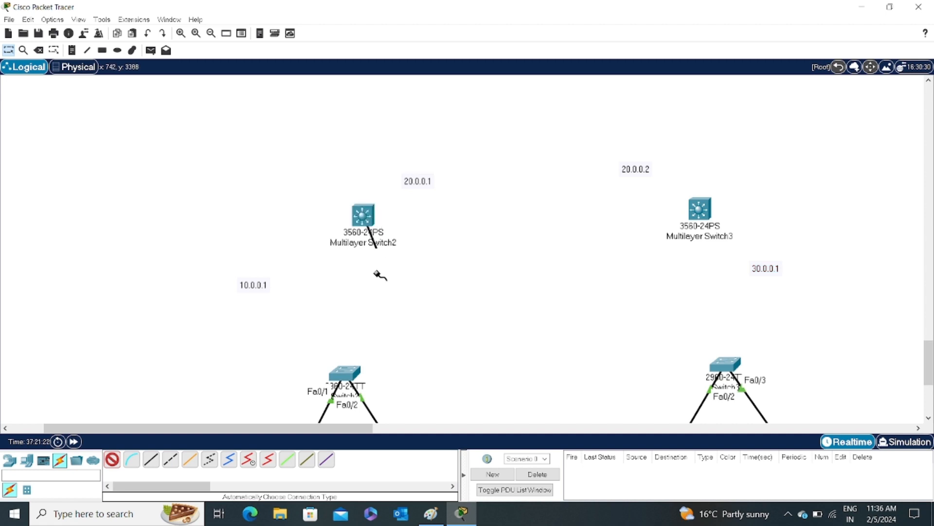
{"action": "left_click", "coordinate": [339, 372]}
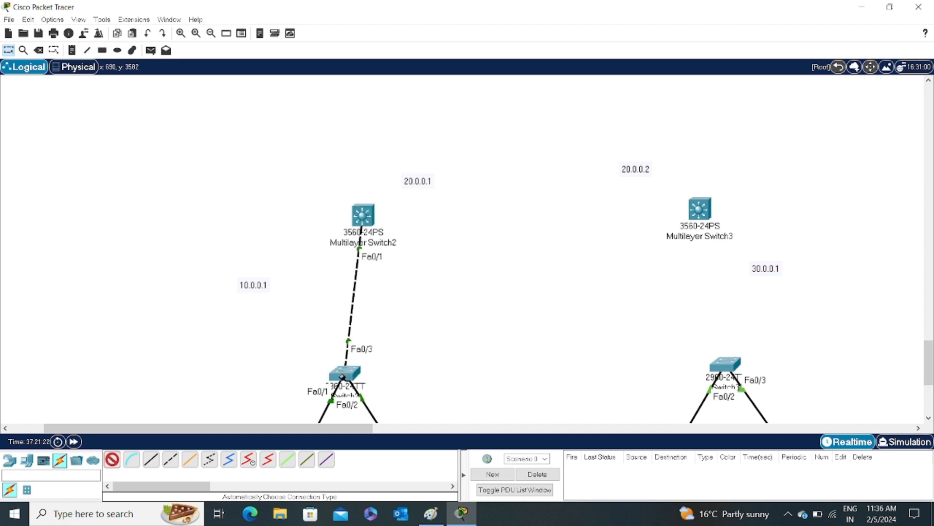
{"action": "left_click", "coordinate": [706, 216]}
{"action": "left_click", "coordinate": [724, 365]}
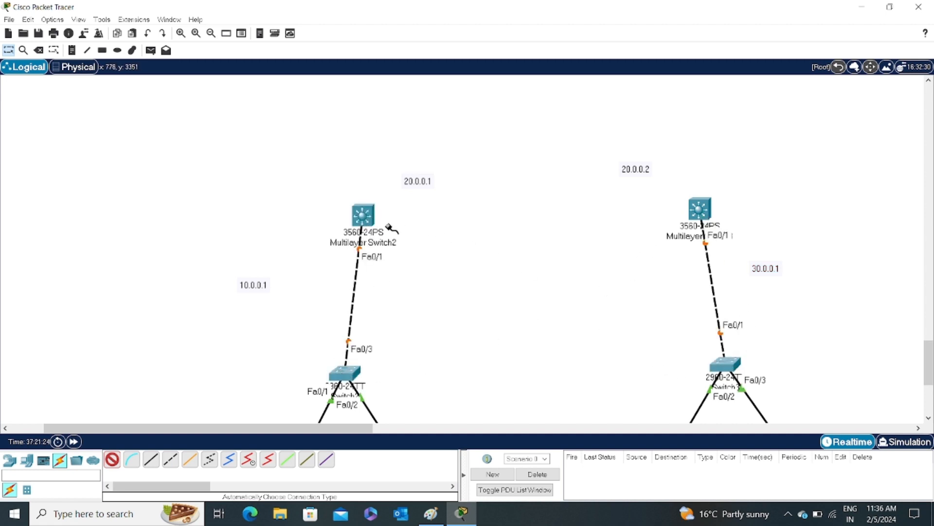
Step: Connect Multilayer Switch2 to Multilayer Switch3 with an automatically chosen cable and stop cabling
{"action": "left_click", "coordinate": [368, 219]}
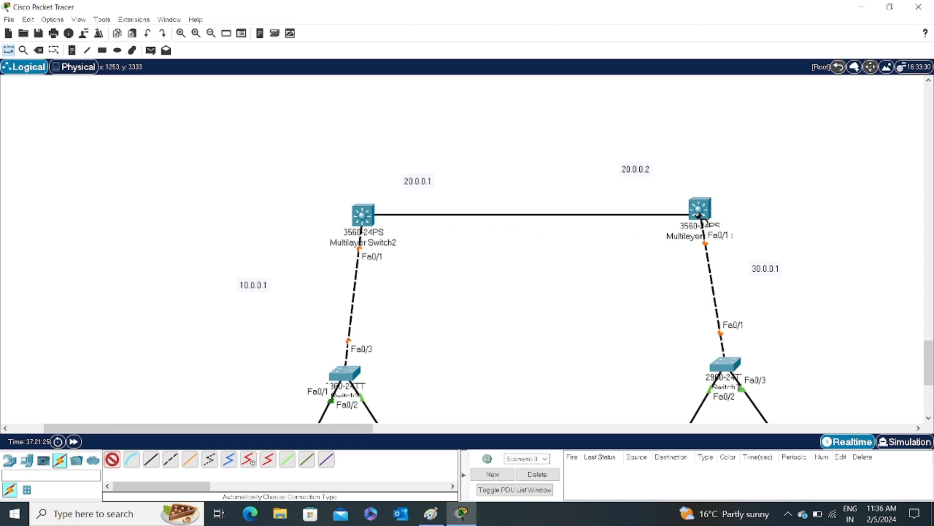
{"action": "left_click", "coordinate": [699, 212]}
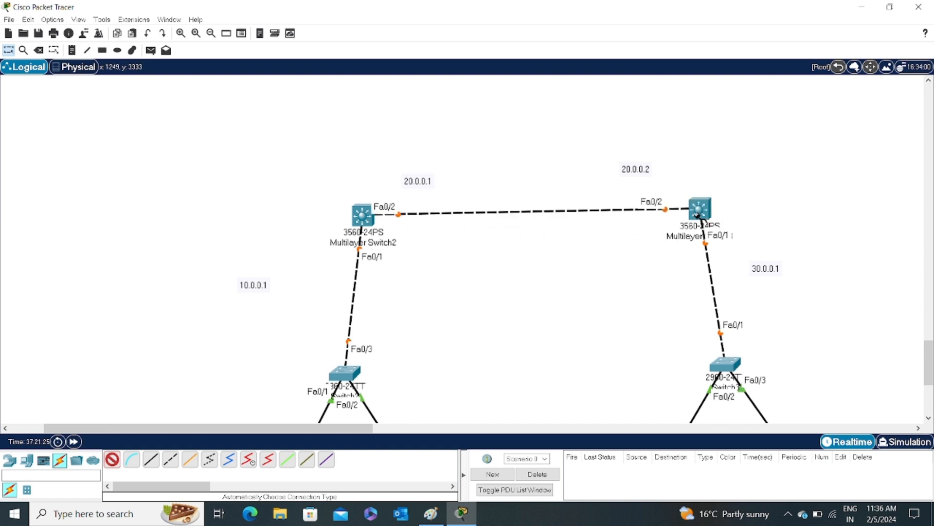
{"action": "left_click", "coordinate": [114, 458]}
Step: Open the command line of Multilayer Switch2 and answer no to the initial configuration dialog
{"action": "left_click_drag", "start_coordinate": [287, 165], "coordinate": [417, 274]}
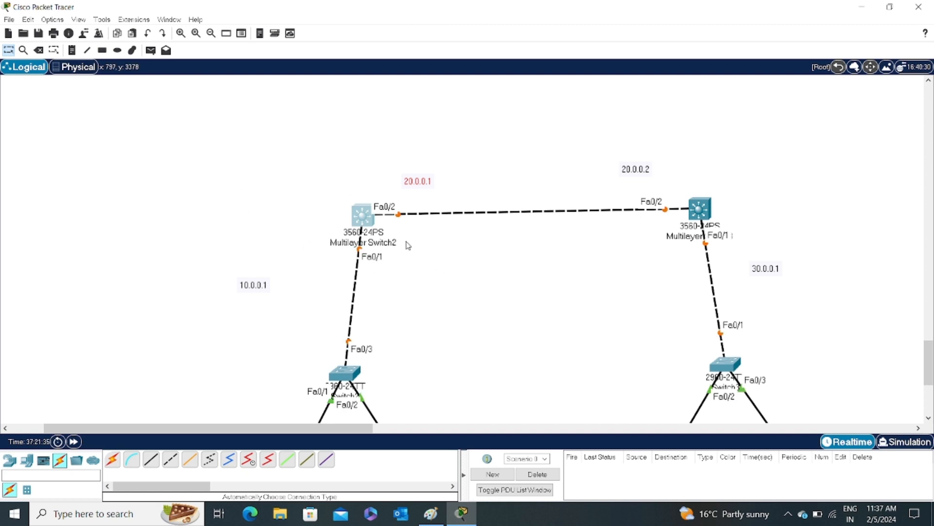
{"action": "left_click", "coordinate": [366, 216]}
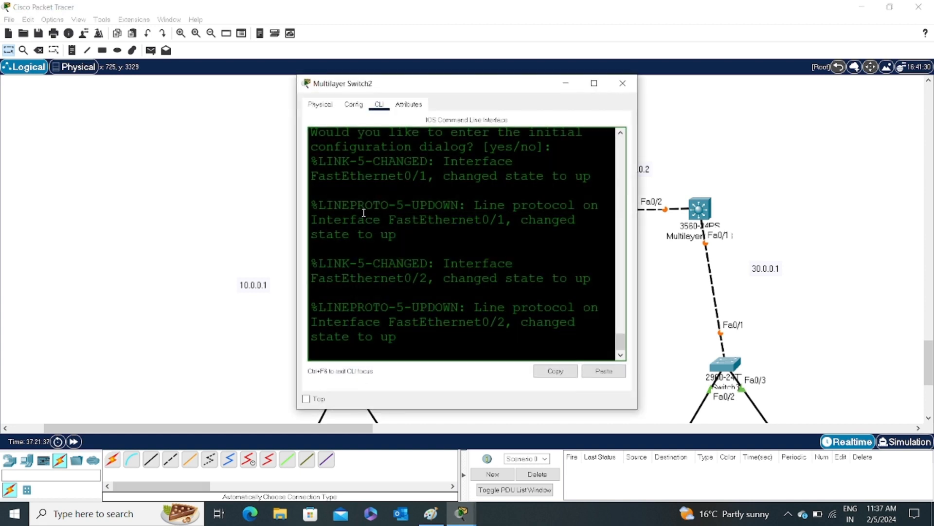
{"action": "left_click_drag", "start_coordinate": [438, 88], "coordinate": [134, 83]}
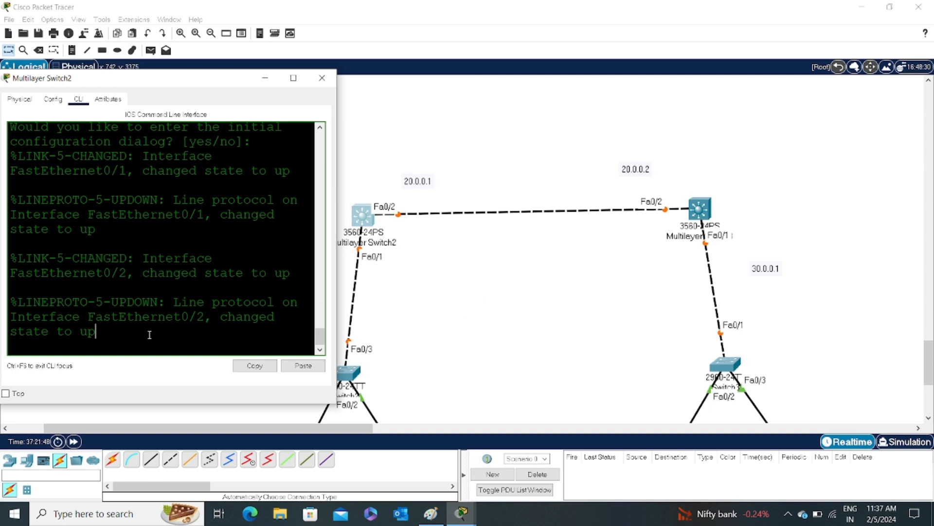
{"action": "key", "text": "Return"}
{"action": "key", "text": "Return"}
{"action": "key", "text": "Return"}
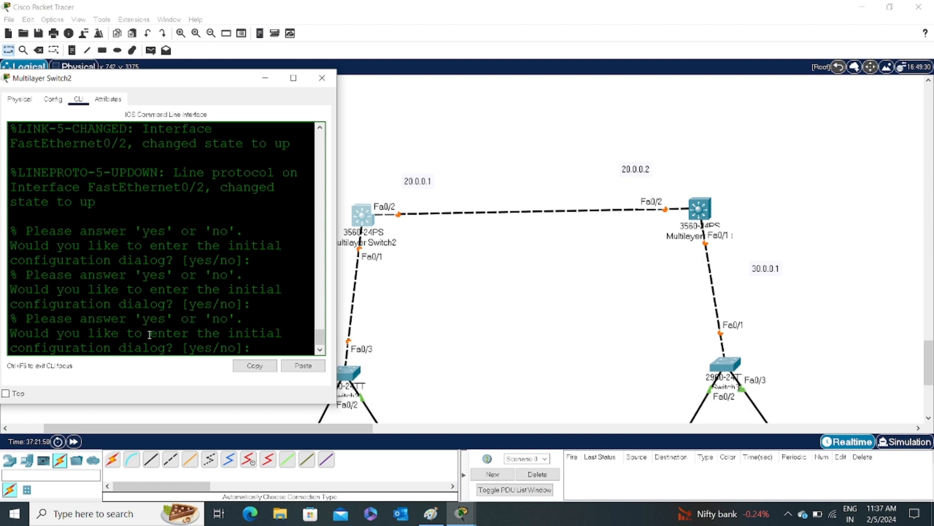
{"action": "type", "text": "no"}
{"action": "key", "text": "Return"}
{"action": "key", "text": "Return"}
{"action": "key", "text": "Return"}
{"action": "key", "text": "Return"}
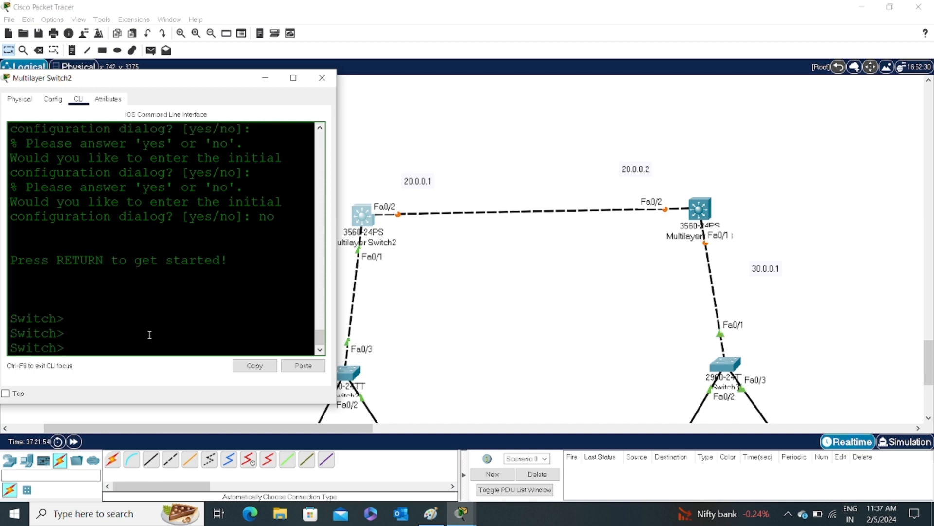
Step: Enter privileged EXEC mode on Multilayer Switch2 with the en command
{"action": "type", "text": "en"}
{"action": "key", "text": "Return"}
{"action": "key", "text": "Return"}
{"action": "key", "text": "Return"}
{"action": "type", "text": "con ft"}
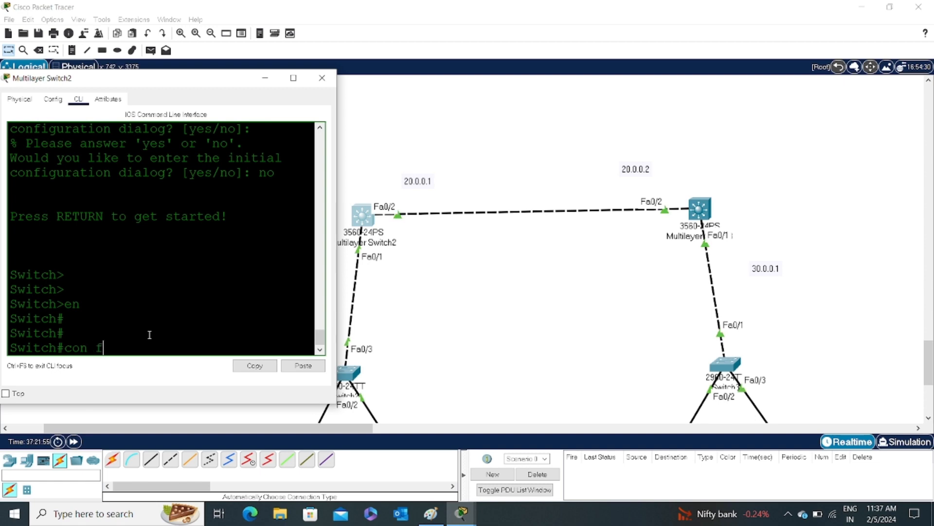
{"action": "key", "text": "Return"}
{"action": "key", "text": "Return"}
{"action": "key", "text": "Return"}
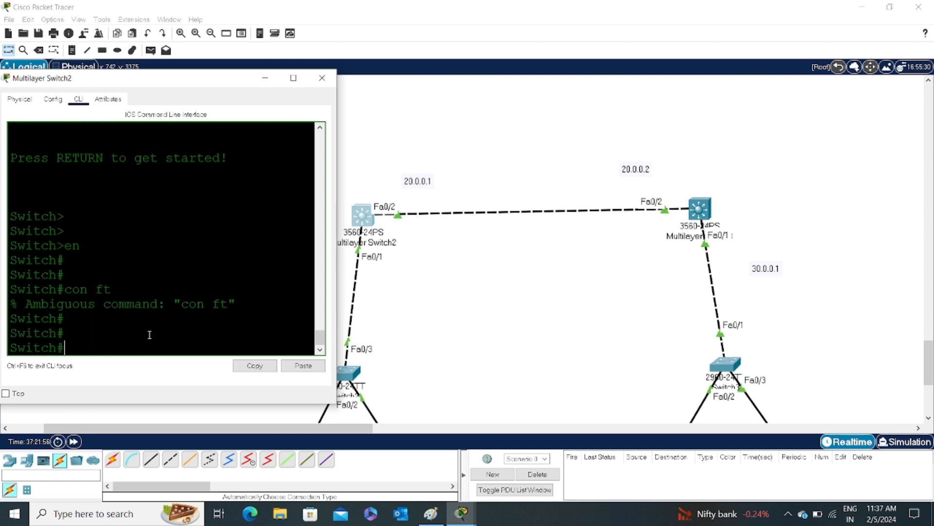
Step: Enter global configuration mode on Multilayer Switch2 with conf t
{"action": "type", "text": "conf t"}
{"action": "key", "text": "Return"}
{"action": "key", "text": "Return"}
{"action": "key", "text": "Return"}
{"action": "key", "text": "Return"}
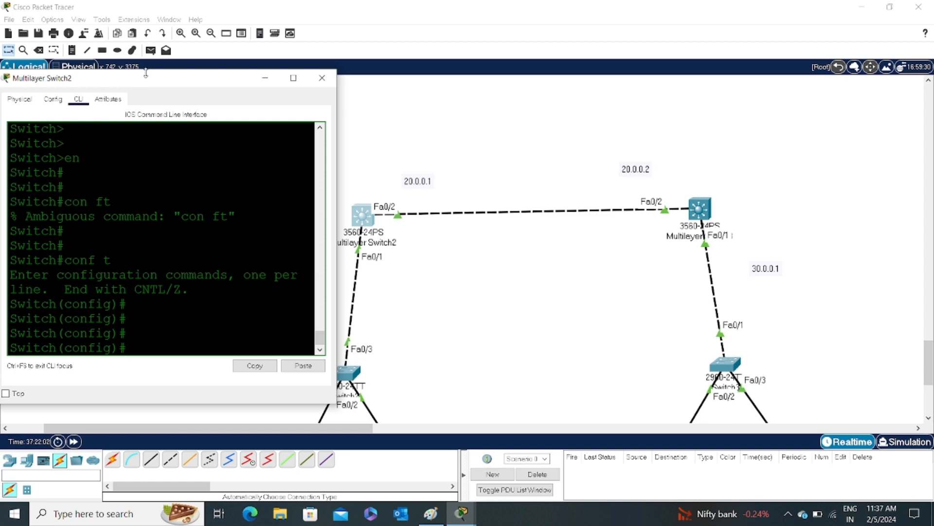
Step: Move aside and widen the command-line window, and place the 10.0.0.1 note next to Multilayer Switch2's Fa0/1 port
{"action": "left_click_drag", "start_coordinate": [151, 78], "coordinate": [597, 99]}
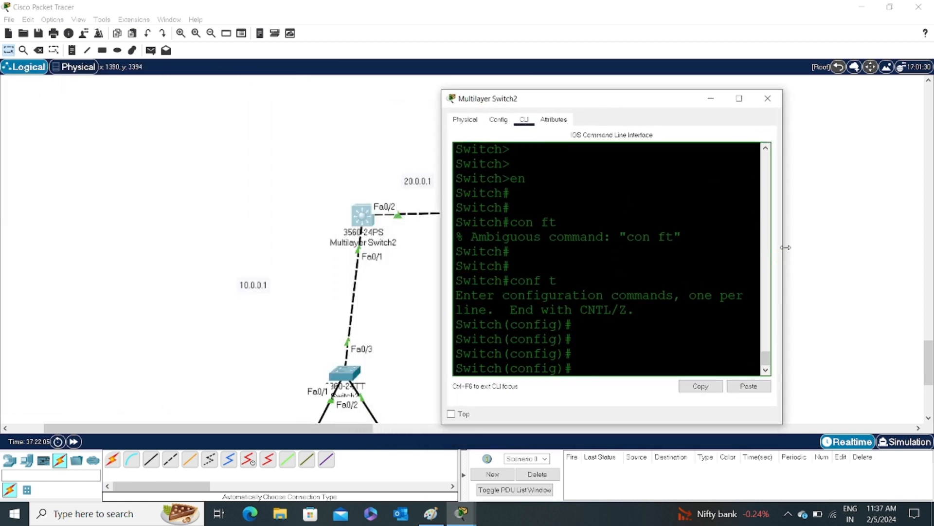
{"action": "left_click_drag", "start_coordinate": [782, 251], "coordinate": [910, 267]}
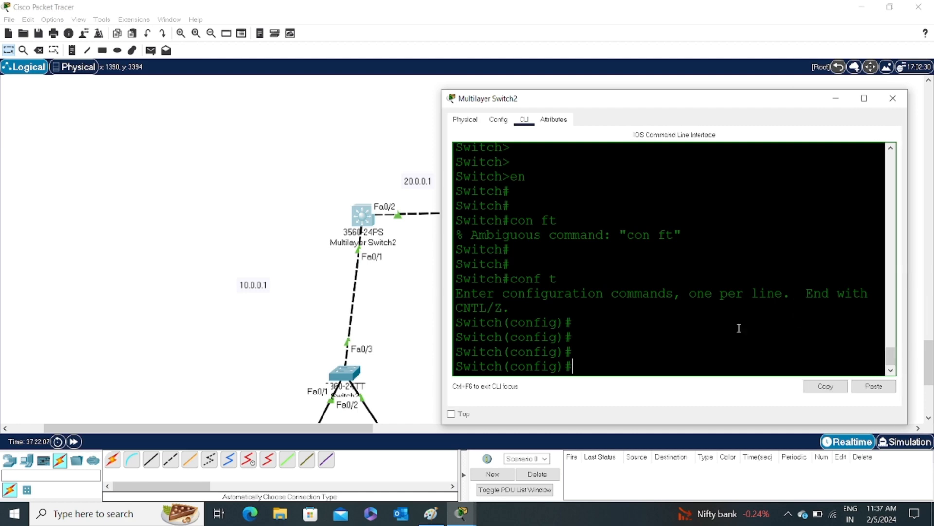
{"action": "left_click_drag", "start_coordinate": [260, 290], "coordinate": [337, 263]}
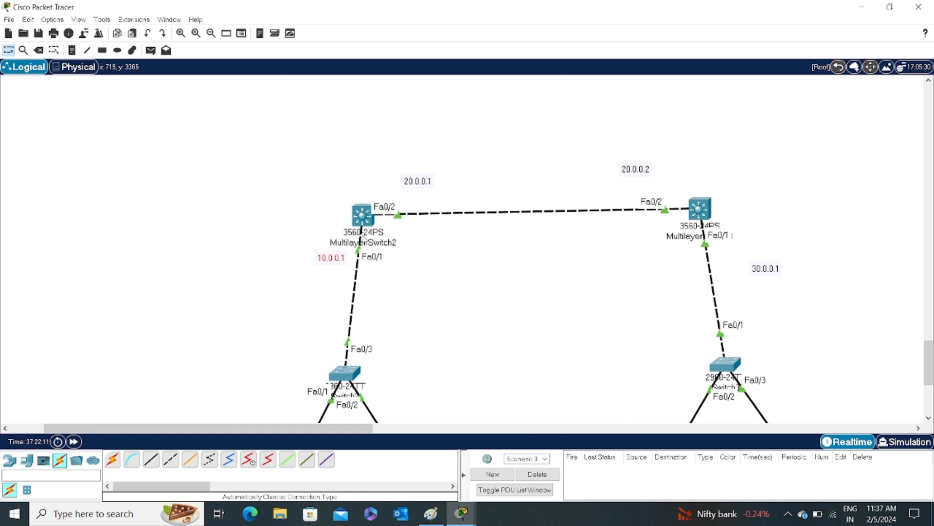
{"action": "scroll", "coordinate": [369, 244], "scroll_direction": "up", "scroll_amount": 2}
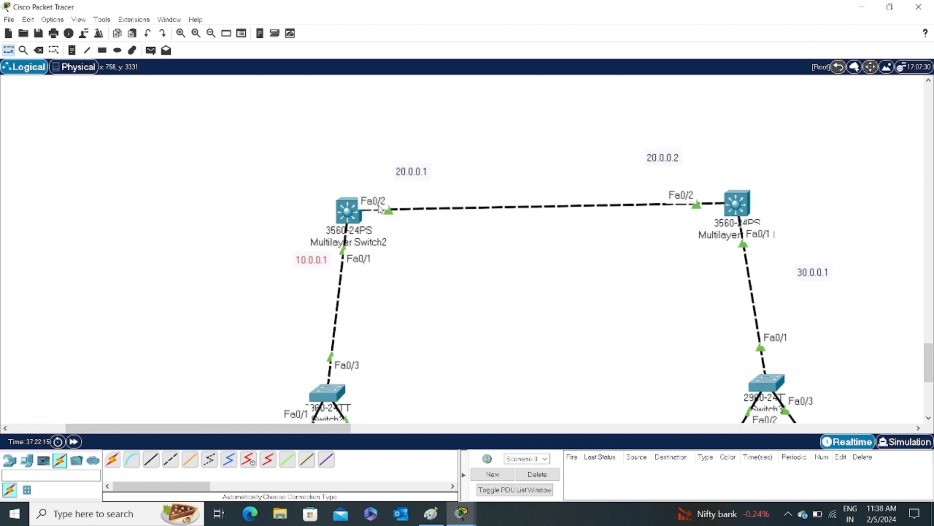
Step: Return to Multilayer Switch2's command line and enter configuration mode for interface fa0/1
{"action": "left_click", "coordinate": [345, 211]}
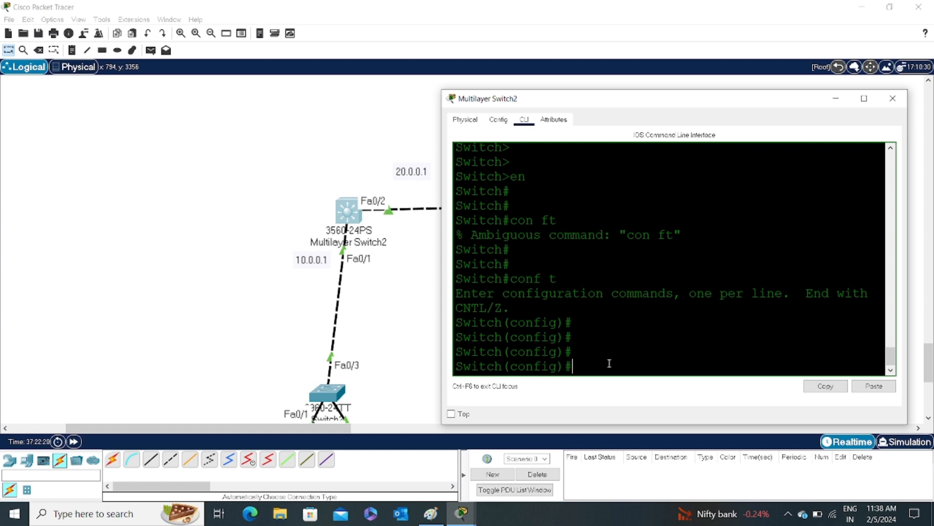
{"action": "type", "text": "int"}
{"action": "key", "text": "Tab"}
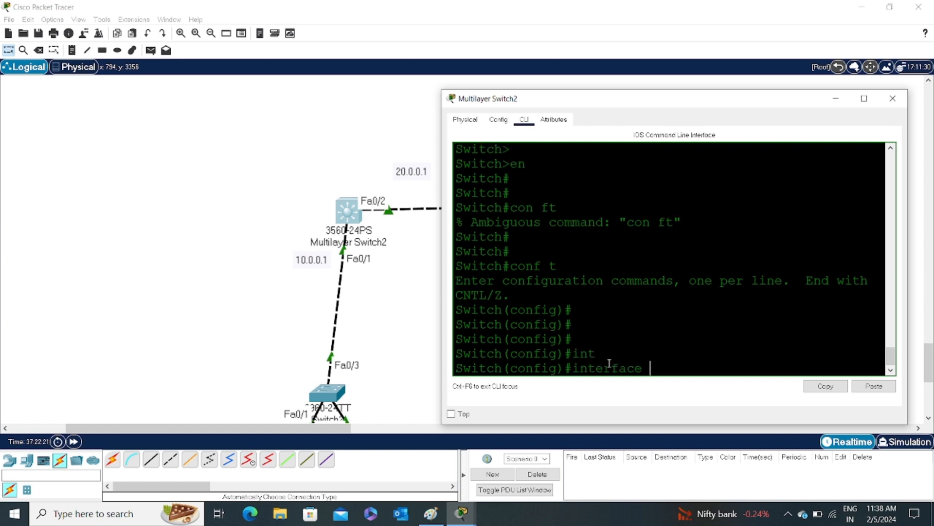
{"action": "type", "text": "fa0/1"}
{"action": "key", "text": "Return"}
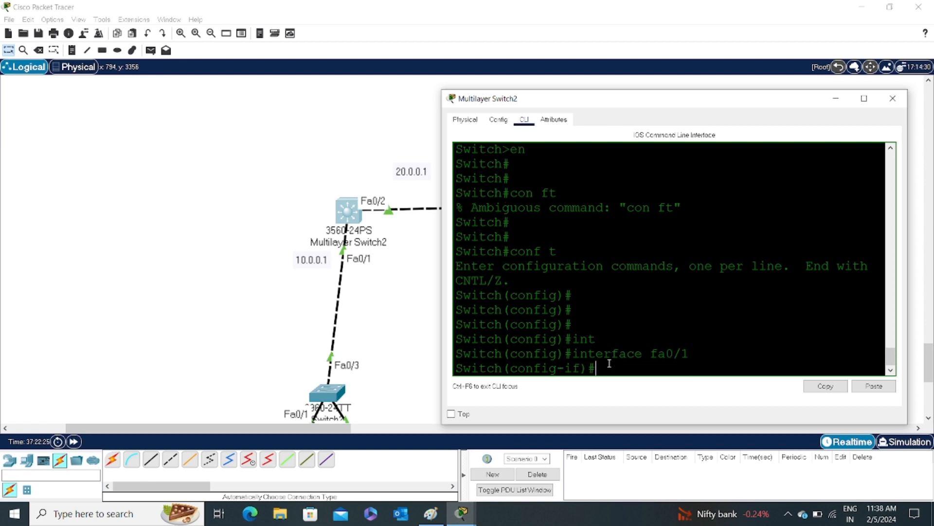
{"action": "type", "text": "ip ad"}
{"action": "key", "text": "Tab"}
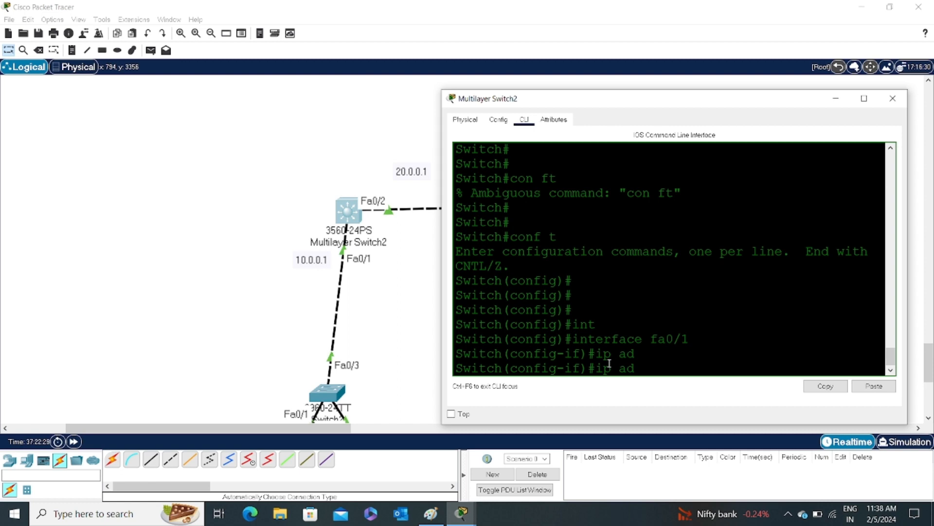
{"action": "key", "text": "BackSpace"}
{"action": "key", "text": "BackSpace"}
{"action": "key", "text": "BackSpace"}
{"action": "key", "text": "BackSpace"}
{"action": "key", "text": "BackSpace"}
Step: Turn interface fa0/1 into a routed port with the no switchport command
{"action": "type", "text": "no sw"}
{"action": "key", "text": "Tab"}
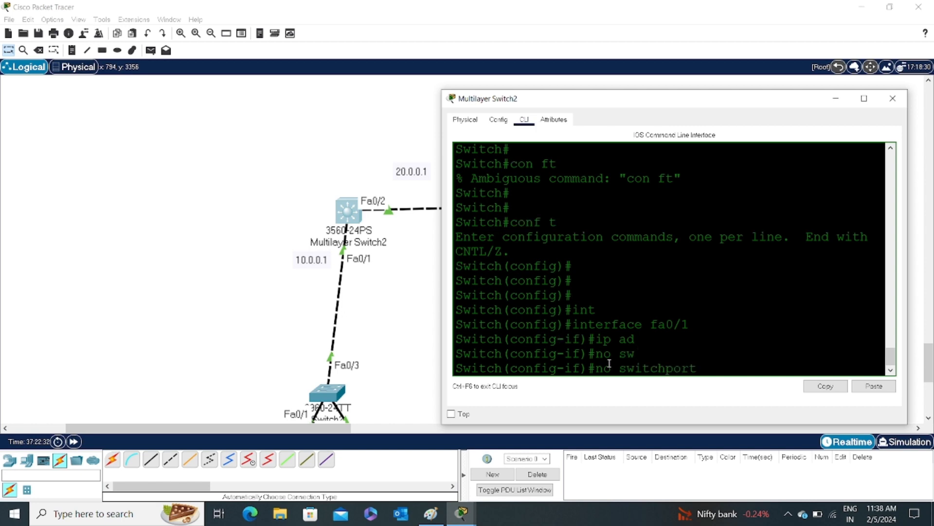
{"action": "key", "text": "Return"}
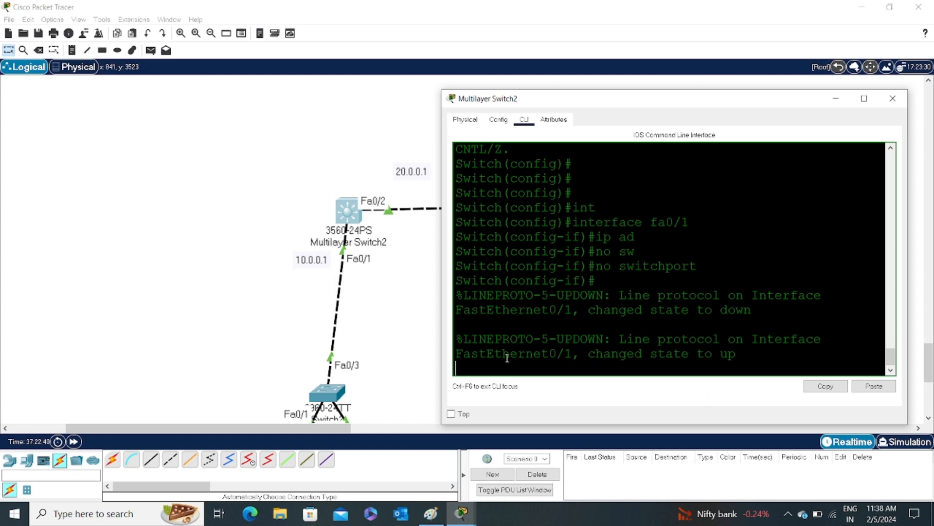
Step: Assign IP address 10.0.0.1 with subnet mask 255.0.0.0 to interface fa0/1 on Multilayer Switch2
{"action": "key", "text": "Return"}
{"action": "key", "text": "Return"}
{"action": "key", "text": "Return"}
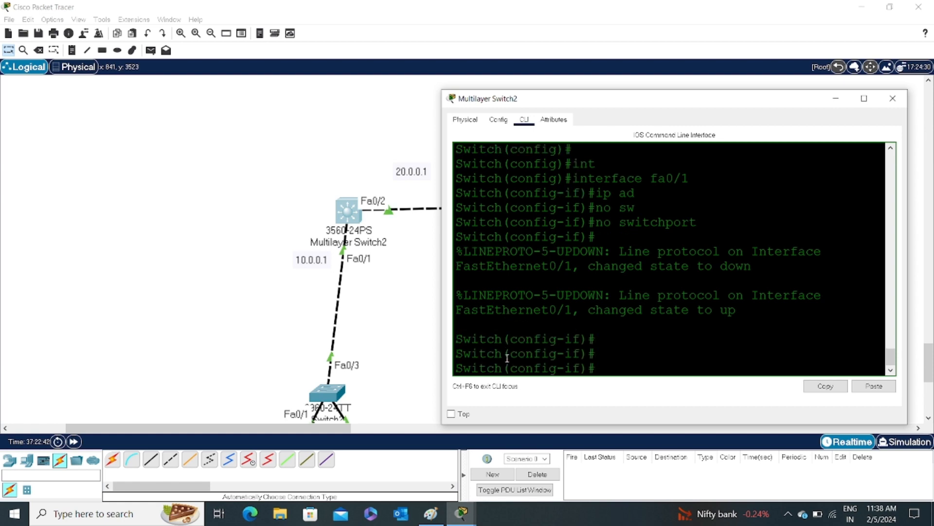
{"action": "type", "text": "ip ad"}
{"action": "key", "text": "Tab"}
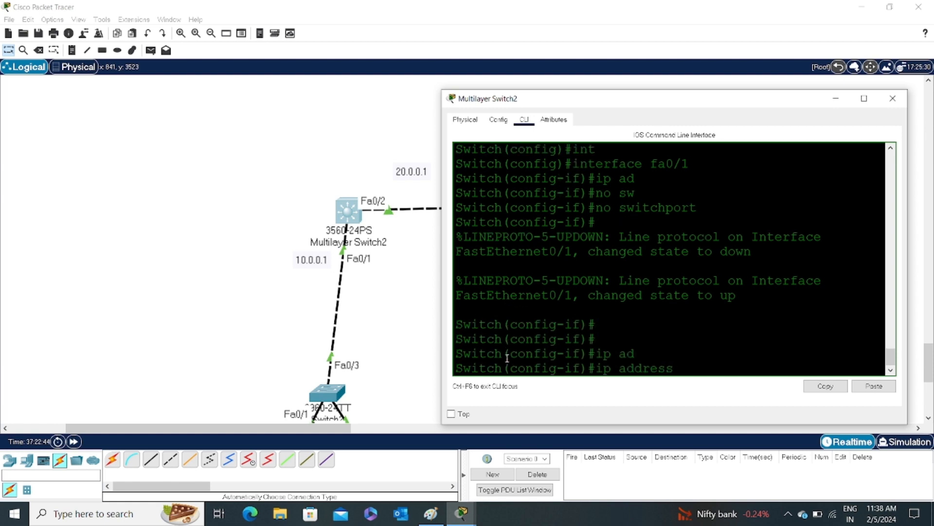
{"action": "type", "text": "10.0.0.1 255.0.0.0"}
{"action": "key", "text": "Return"}
Step: Enable interface fa0/1 on Multilayer Switch2 with the no shutdown command
{"action": "type", "text": "no sg"}
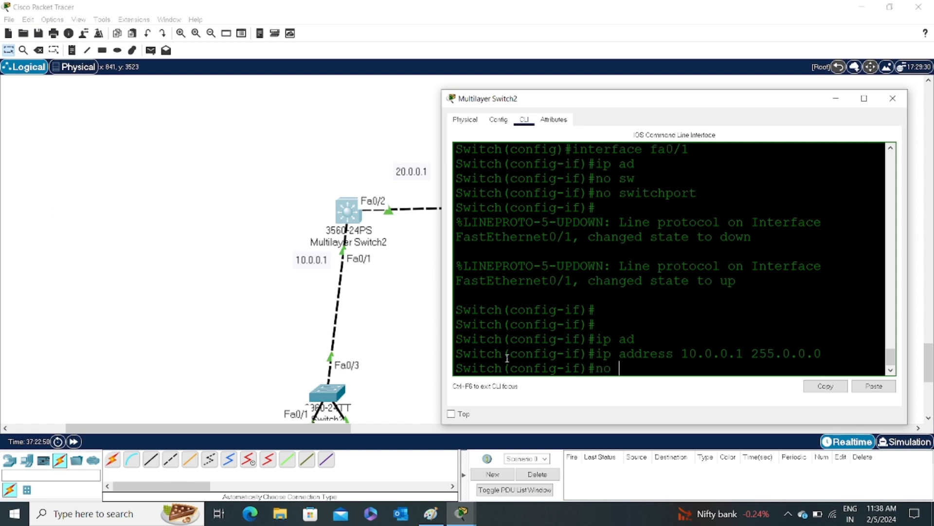
{"action": "key", "text": "BackSpace"}
{"action": "type", "text": "h"}
{"action": "key", "text": "Tab"}
{"action": "key", "text": "Return"}
{"action": "key", "text": "Return"}
{"action": "key", "text": "Return"}
{"action": "key", "text": "Return"}
{"action": "key", "text": "Return"}
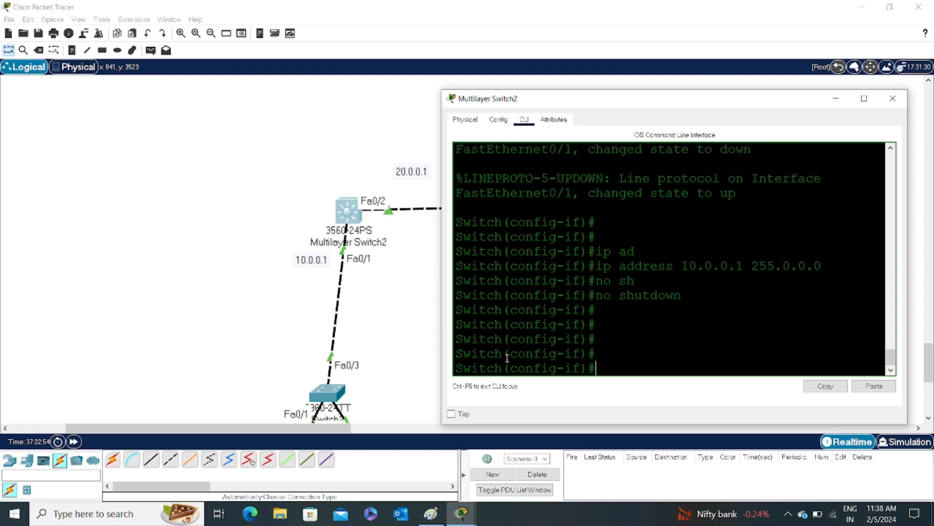
{"action": "key", "text": "Return"}
{"action": "key", "text": "Return"}
Step: Exit the fa0/1 interface configuration and return to global configuration mode on Multilayer Switch2
{"action": "type", "text": "e"}
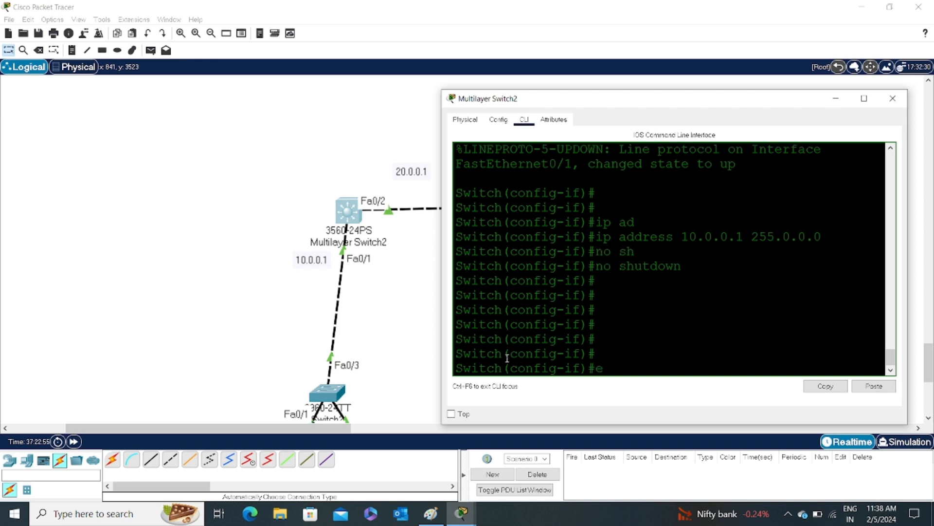
{"action": "type", "text": "i"}
{"action": "key", "text": "Tab"}
{"action": "key", "text": "Return"}
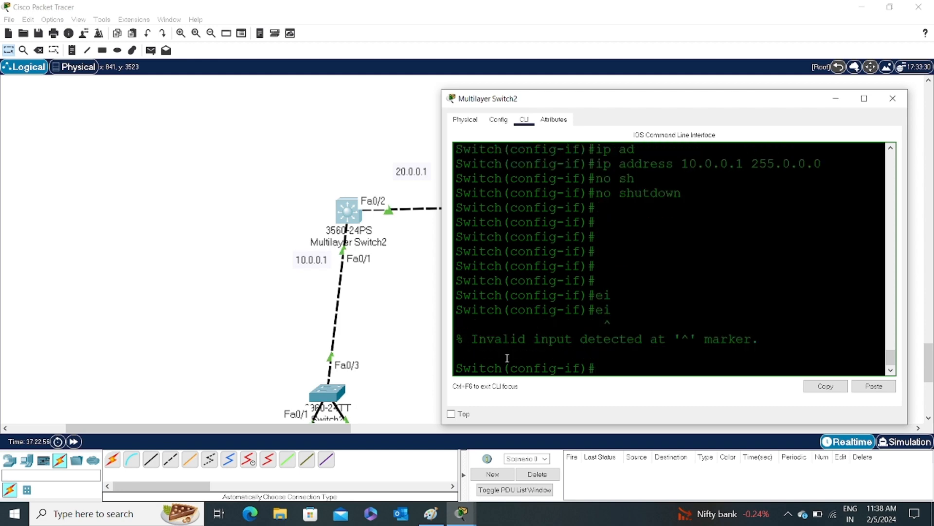
{"action": "key", "text": "Return"}
{"action": "key", "text": "Return"}
{"action": "type", "text": "exi"}
{"action": "key", "text": "Tab"}
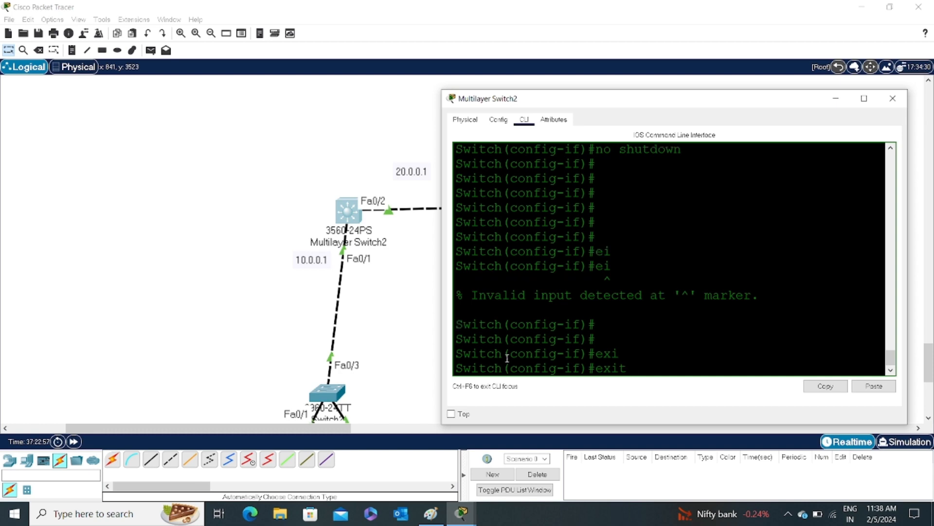
{"action": "key", "text": "Return"}
{"action": "key", "text": "Return"}
{"action": "key", "text": "Return"}
{"action": "key", "text": "Return"}
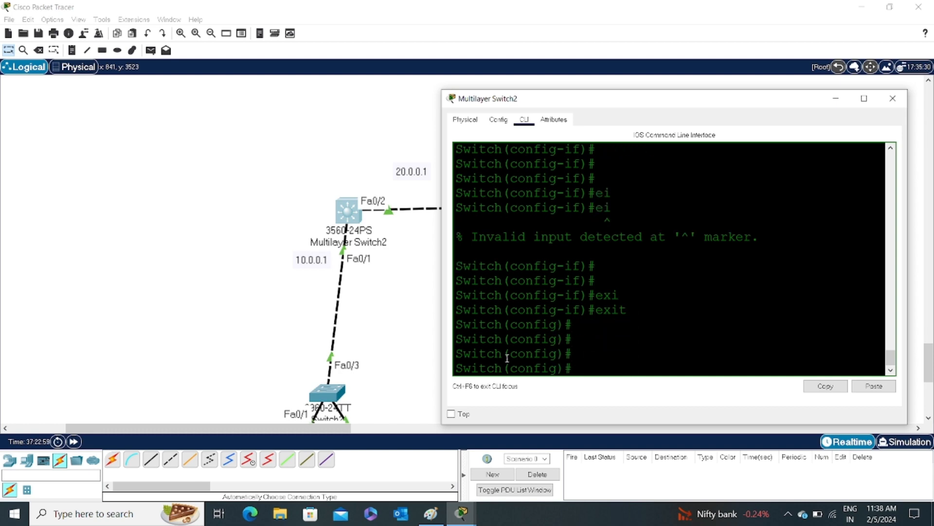
Step: Turn interface fa0/2 on Multilayer Switch2 into a routed port with the no switchport command
{"action": "type", "text": "int"}
{"action": "key", "text": "Tab"}
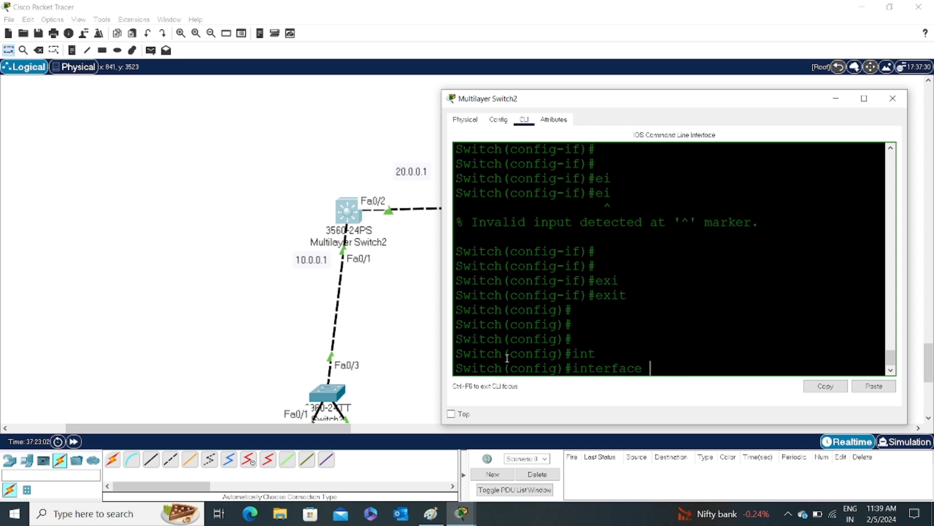
{"action": "type", "text": "fa0/2"}
{"action": "key", "text": "Return"}
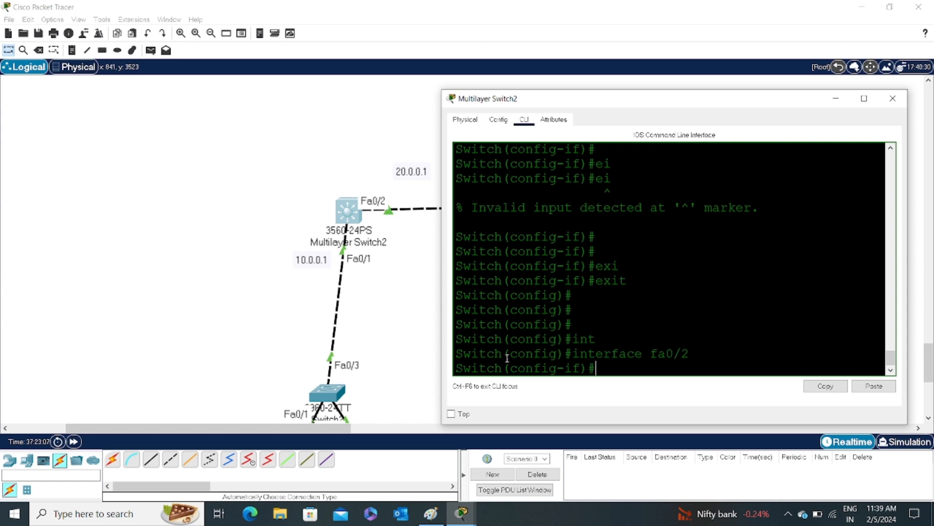
{"action": "type", "text": "no sw"}
{"action": "key", "text": "Tab"}
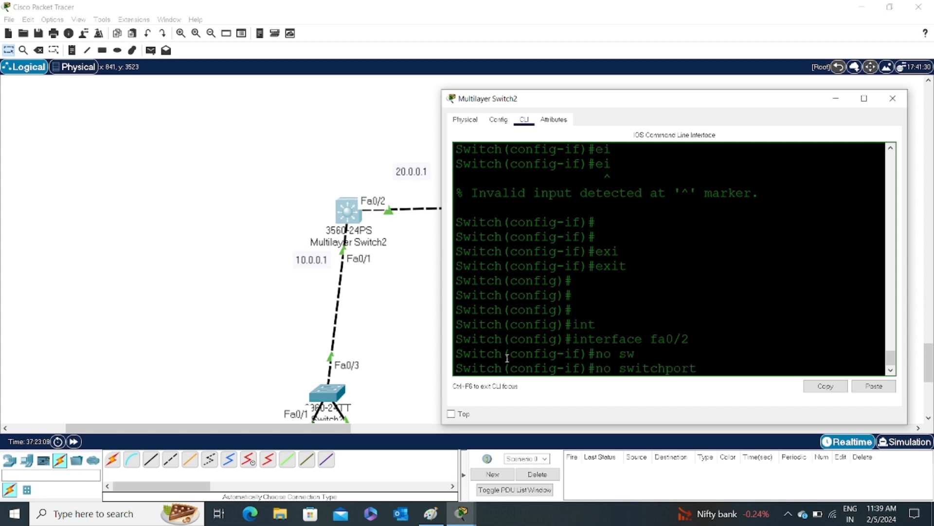
{"action": "key", "text": "Return"}
{"action": "key", "text": "Return"}
{"action": "key", "text": "Return"}
{"action": "key", "text": "Return"}
Step: Assign IP address 20.0.0.1 with subnet mask 255.0.0.0 to interface fa0/2 on Multilayer Switch2
{"action": "type", "text": "ip a"}
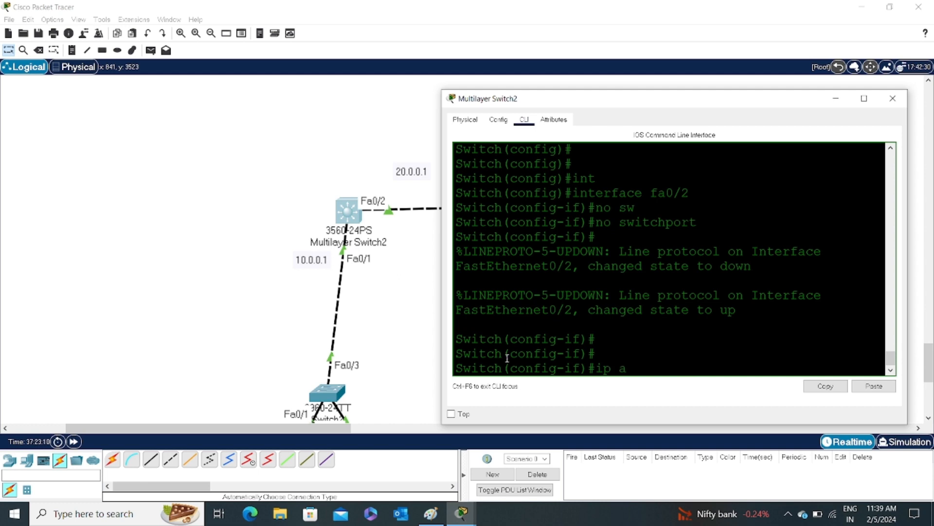
{"action": "type", "text": "d"}
{"action": "key", "text": "Tab"}
{"action": "type", "text": "20.0.0."}
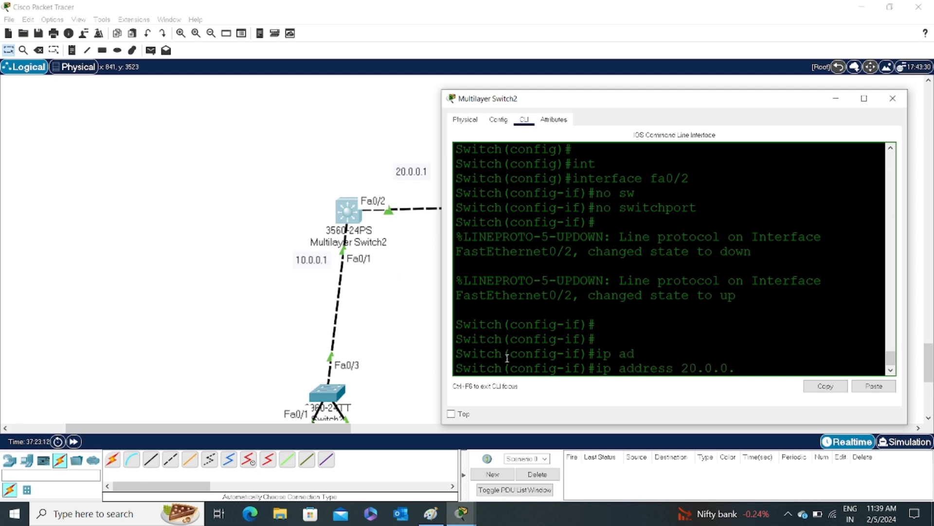
{"action": "type", "text": "1 255.0.0.0"}
{"action": "key", "text": "Return"}
Step: Enable interface fa0/2 on Multilayer Switch2 with the no shutdown command
{"action": "type", "text": "sh"}
{"action": "key", "text": "Tab"}
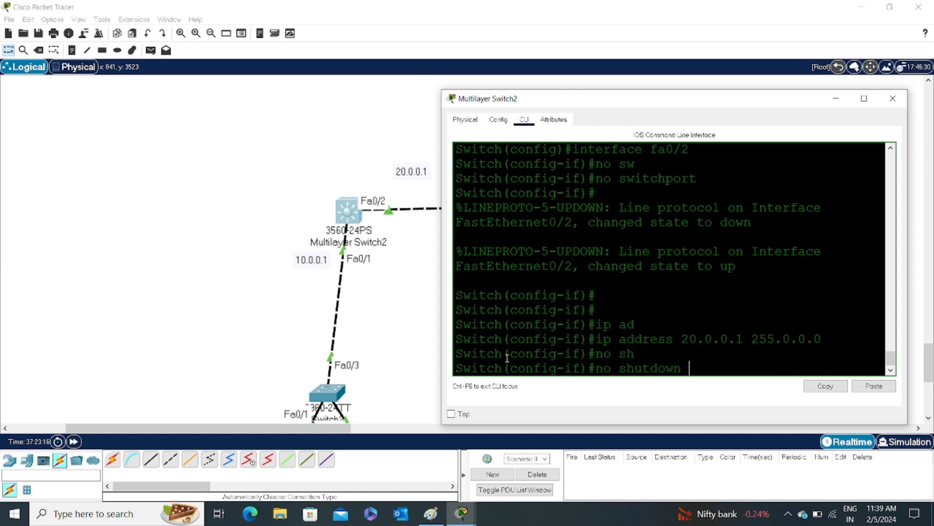
{"action": "key", "text": "Return"}
{"action": "key", "text": "Return"}
{"action": "key", "text": "Return"}
{"action": "key", "text": "Return"}
{"action": "key", "text": "Return"}
Step: Exit the fa0/2 interface configuration and return to global configuration mode on Multilayer Switch2
{"action": "type", "text": "exi"}
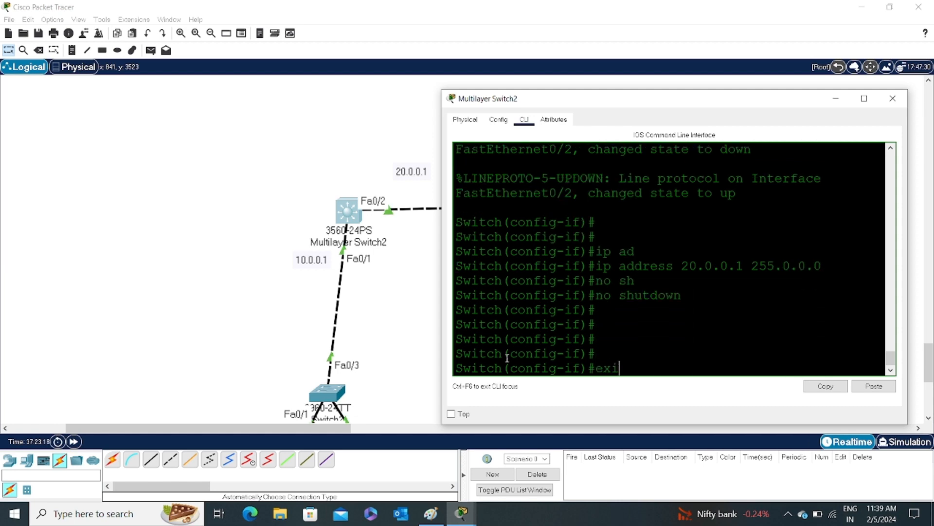
{"action": "key", "text": "Return"}
{"action": "key", "text": "Return"}
{"action": "key", "text": "Return"}
{"action": "key", "text": "Return"}
{"action": "key", "text": "Return"}
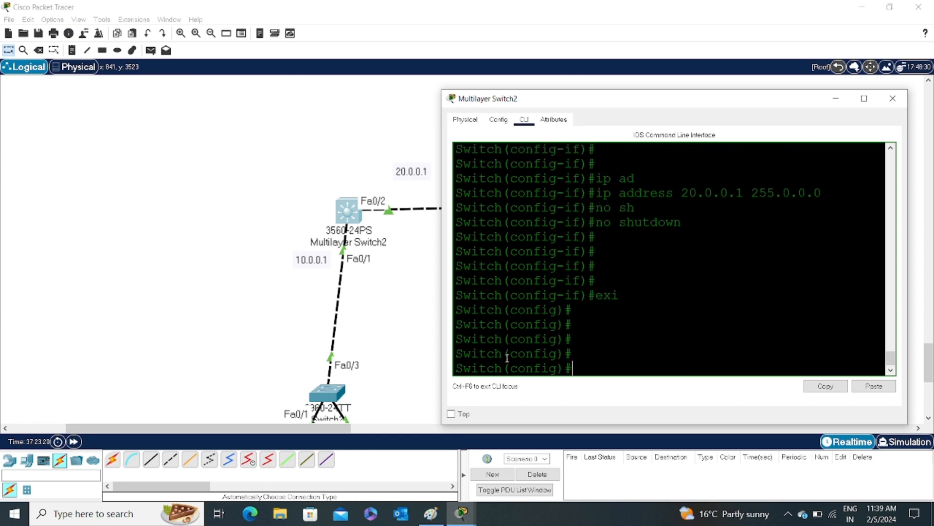
Step: Point out the 10.0.0.1 side of Multilayer Switch2 in the topology, and create a DHCP pool named jkl on that switch
{"action": "left_click_drag", "start_coordinate": [282, 236], "coordinate": [399, 277]}
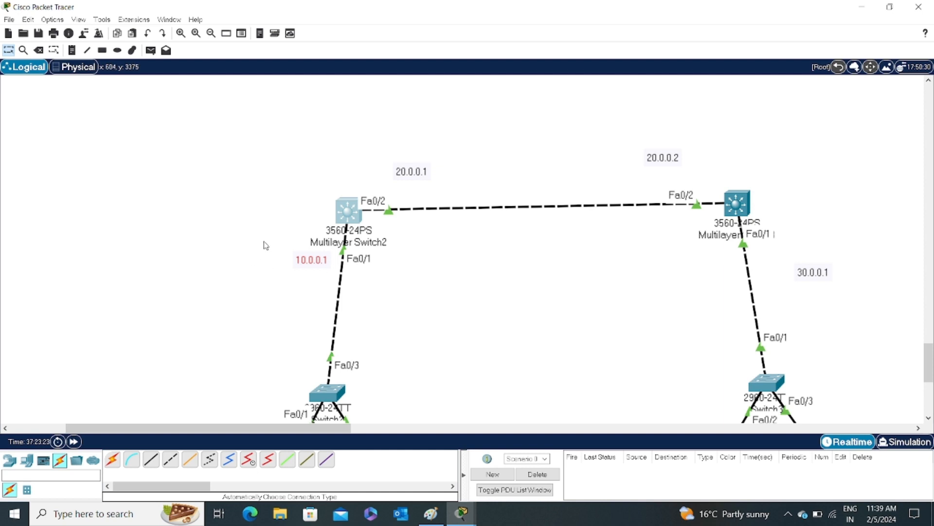
{"action": "left_click_drag", "start_coordinate": [264, 242], "coordinate": [389, 276]}
{"action": "left_click", "coordinate": [355, 225]}
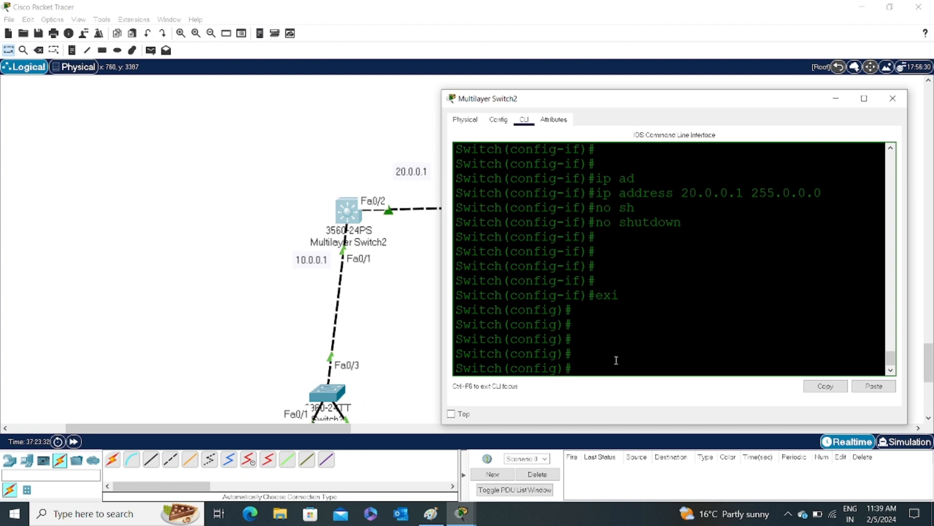
{"action": "type", "text": "ip dh"}
{"action": "key", "text": "Tab"}
{"action": "type", "text": "po"}
{"action": "key", "text": "Tab"}
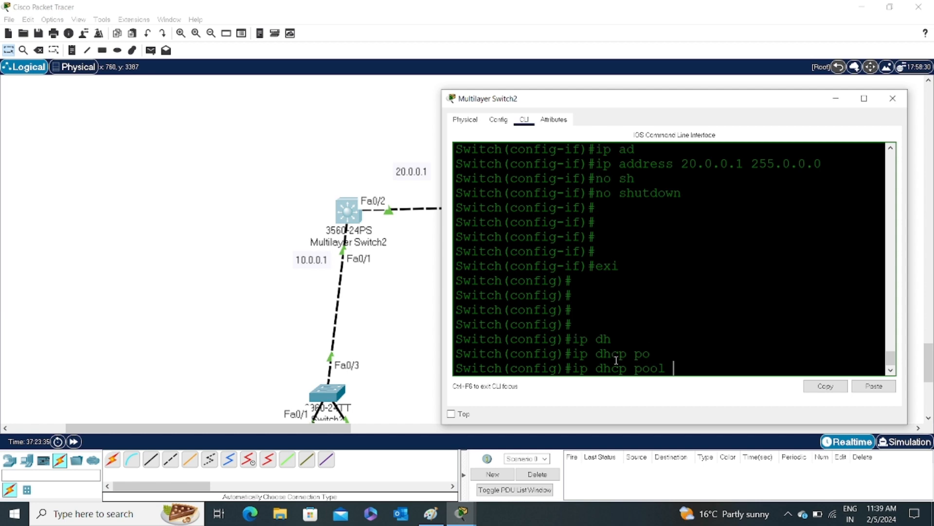
{"action": "type", "text": "jkl"}
{"action": "key", "text": "Return"}
Step: Set the default router of DHCP pool jkl to 10.0.0.1
{"action": "type", "text": "de"}
{"action": "key", "text": "Tab"}
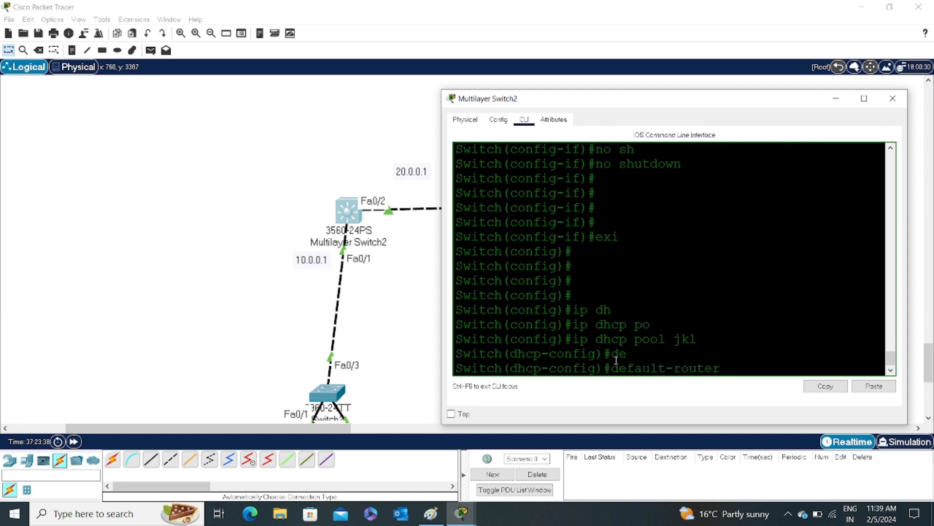
{"action": "type", "text": "10.0.0.1"}
{"action": "key", "text": "Return"}
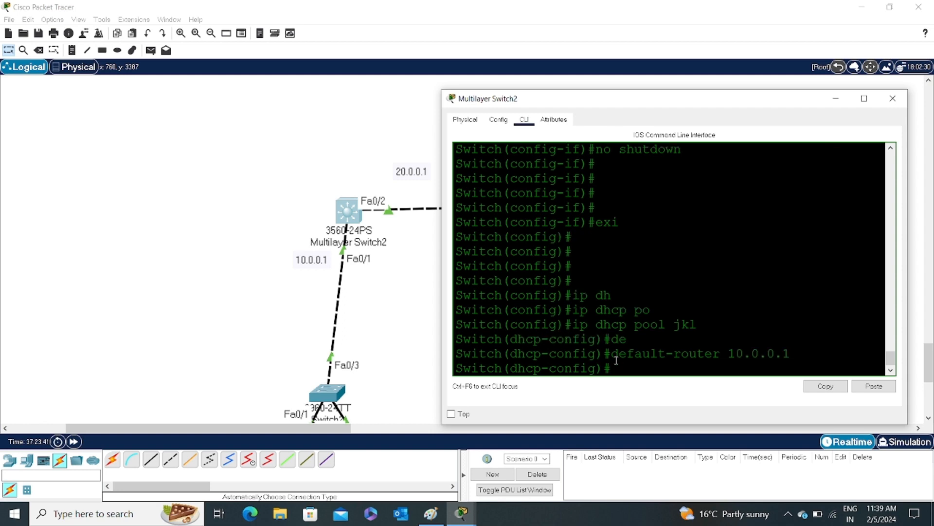
Step: Define the network of DHCP pool jkl as 10.0.0.0 with subnet mask 255.0.0.0
{"action": "type", "text": "ne"}
{"action": "key", "text": "Tab"}
{"action": "type", "text": "1"}
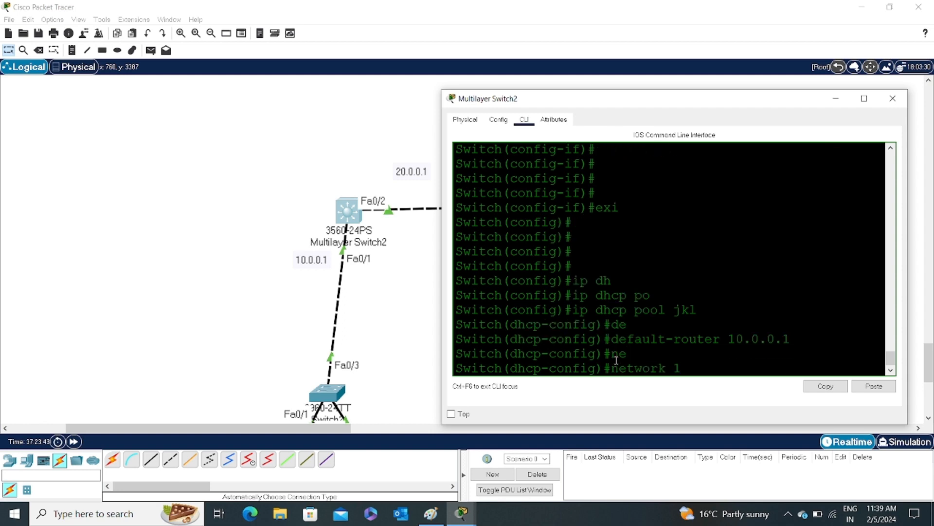
{"action": "type", "text": "0.0.0.0 255.0.0.0"}
{"action": "key", "text": "Return"}
{"action": "key", "text": "Return"}
{"action": "key", "text": "Return"}
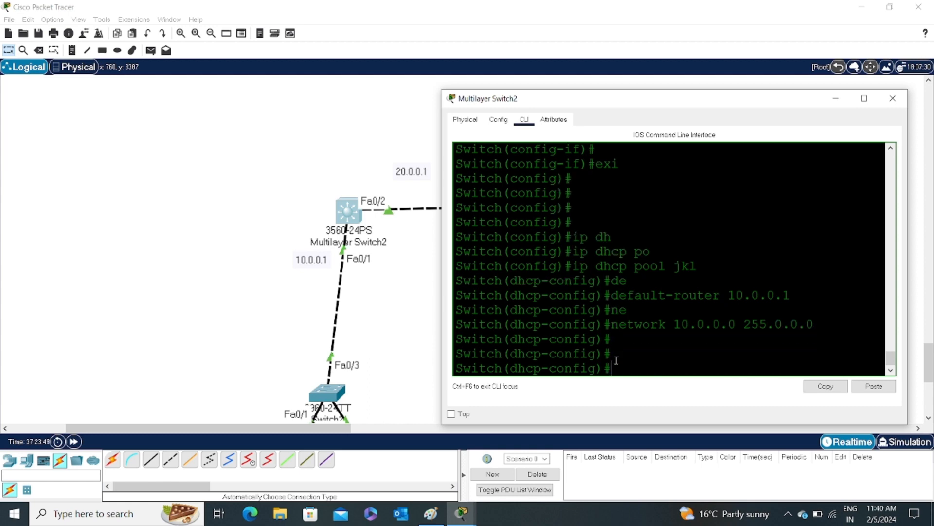
Step: Leave the DHCP pool configuration and return to privileged EXEC mode on Multilayer Switch2
{"action": "key", "text": "ctrl+z"}
{"action": "key", "text": "Return"}
{"action": "key", "text": "Return"}
{"action": "key", "text": "Return"}
{"action": "key", "text": "Return"}
Step: Display the DHCP pool details on Multilayer Switch2 with show ip dhcp pool and examine the total number of addresses
{"action": "type", "text": "sh"}
{"action": "key", "text": "Tab"}
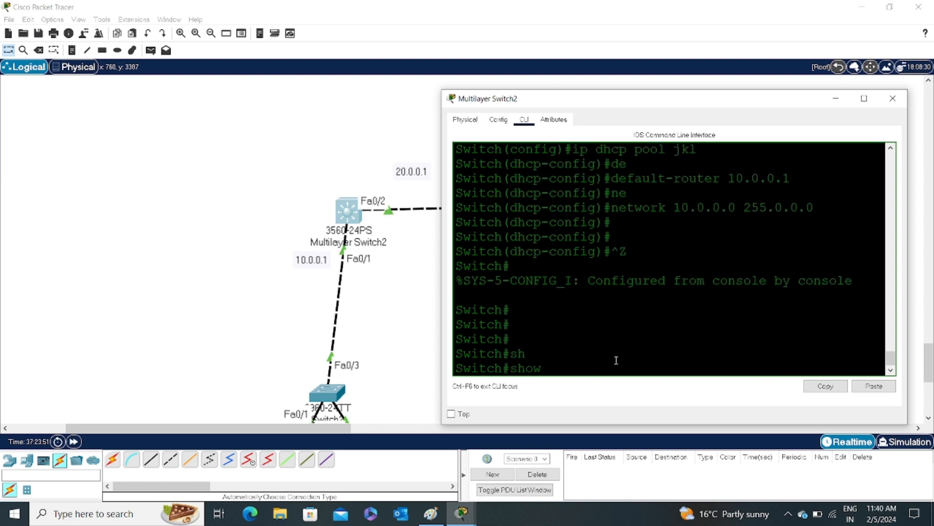
{"action": "type", "text": "ip"}
{"action": "key", "text": "Tab"}
{"action": "type", "text": "d"}
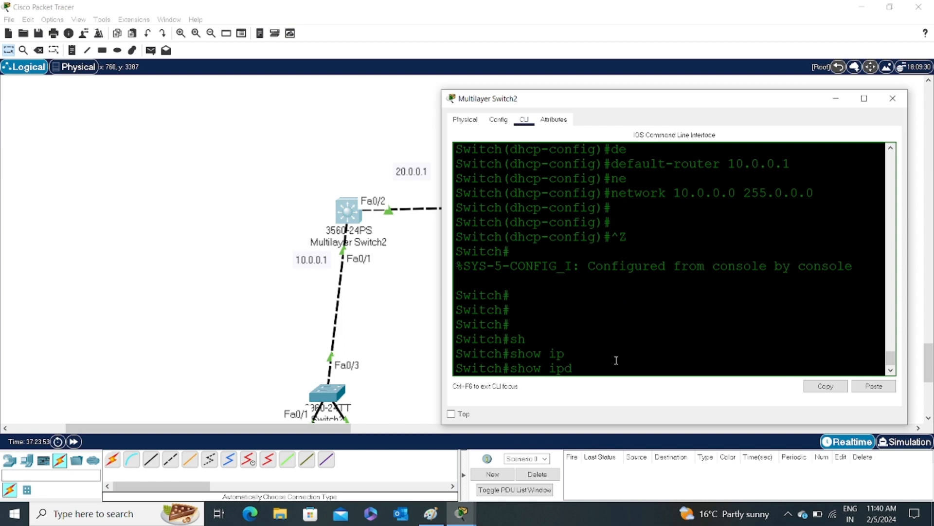
{"action": "key", "text": "BackSpace"}
{"action": "type", "text": "dh"}
{"action": "key", "text": "Tab"}
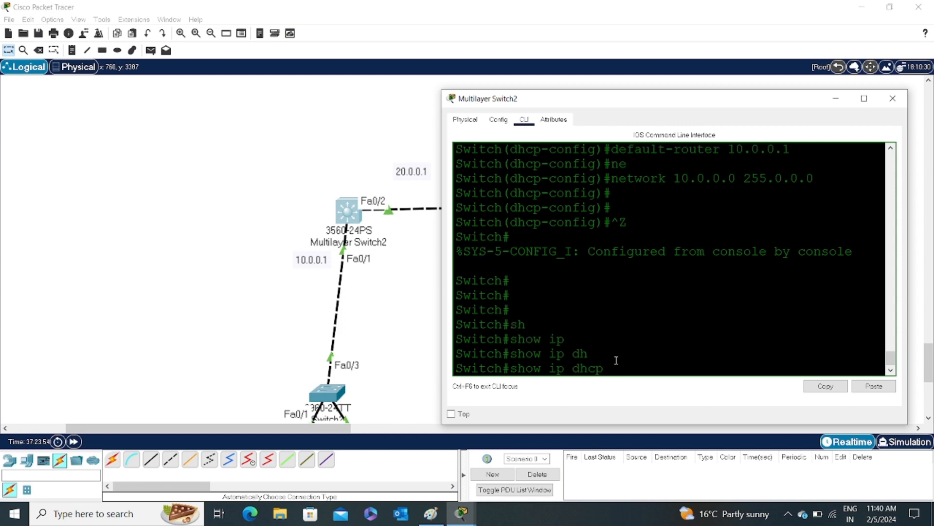
{"action": "type", "text": "po"}
{"action": "key", "text": "Tab"}
{"action": "key", "text": "Return"}
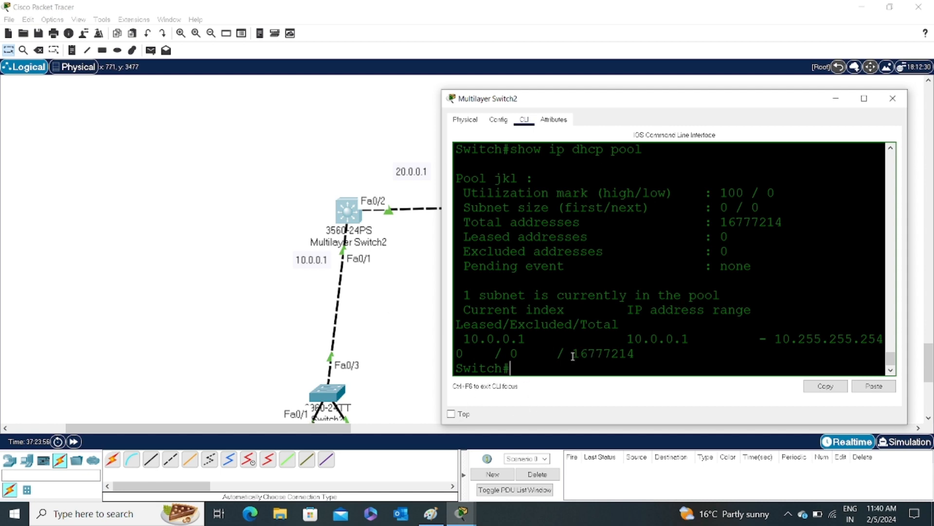
{"action": "left_click_drag", "start_coordinate": [573, 356], "coordinate": [650, 356]}
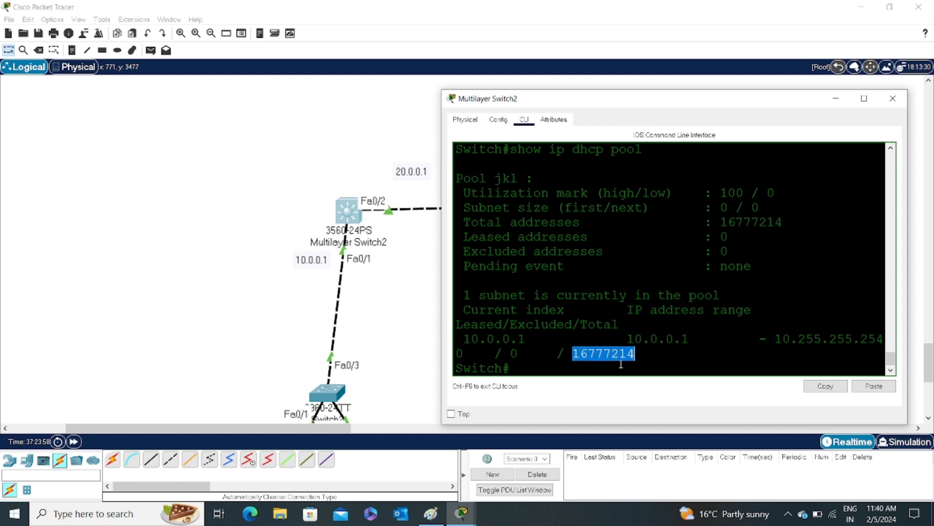
Step: Open the command line of Multilayer Switch3 and widen its window
{"action": "left_click", "coordinate": [423, 338]}
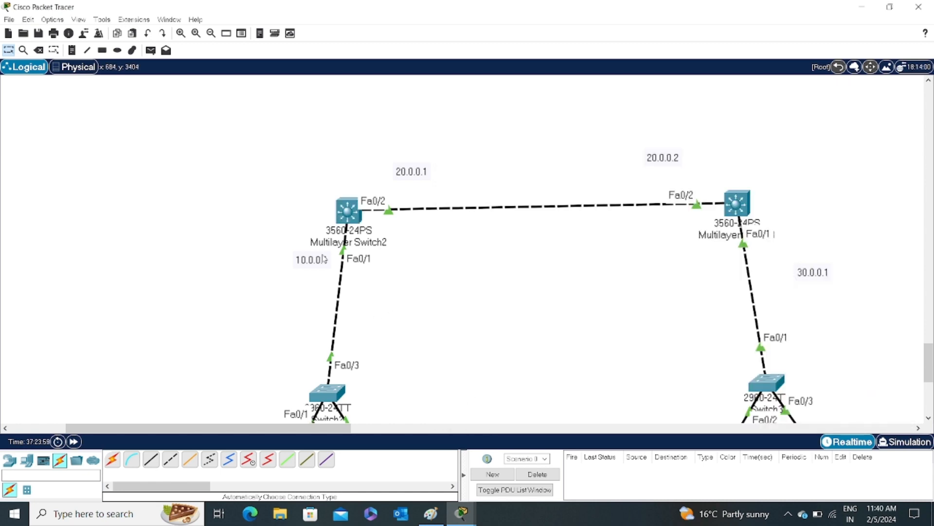
{"action": "left_click", "coordinate": [733, 211]}
{"action": "left_click", "coordinate": [379, 104]}
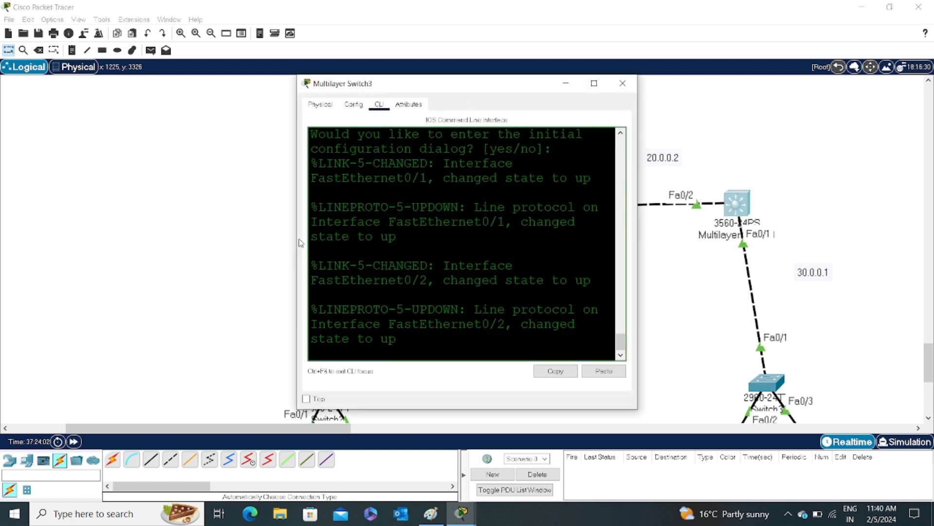
{"action": "left_click_drag", "start_coordinate": [300, 243], "coordinate": [178, 243]}
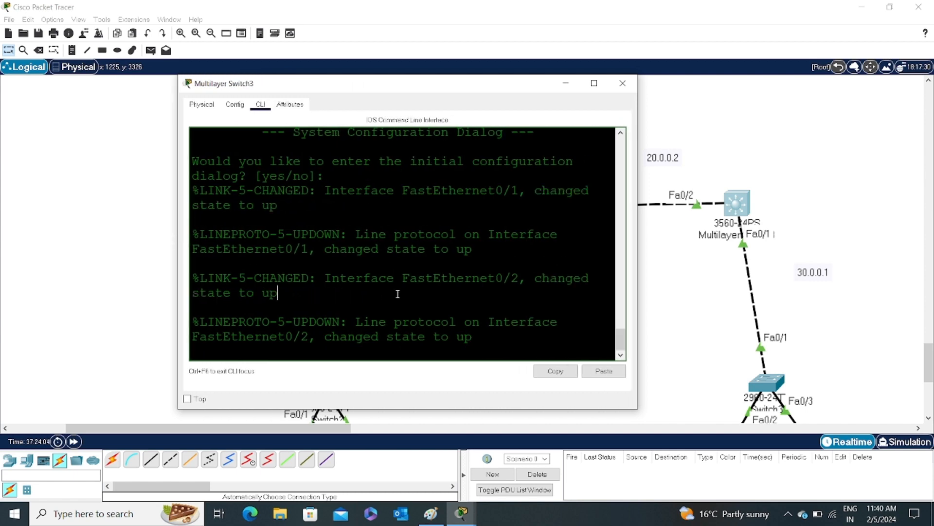
Step: Decline the initial configuration dialog on Multilayer Switch3 and get to its user prompt
{"action": "key", "text": "Return"}
{"action": "key", "text": "Return"}
{"action": "key", "text": "Return"}
{"action": "key", "text": "Return"}
{"action": "key", "text": "Return"}
{"action": "type", "text": "n"}
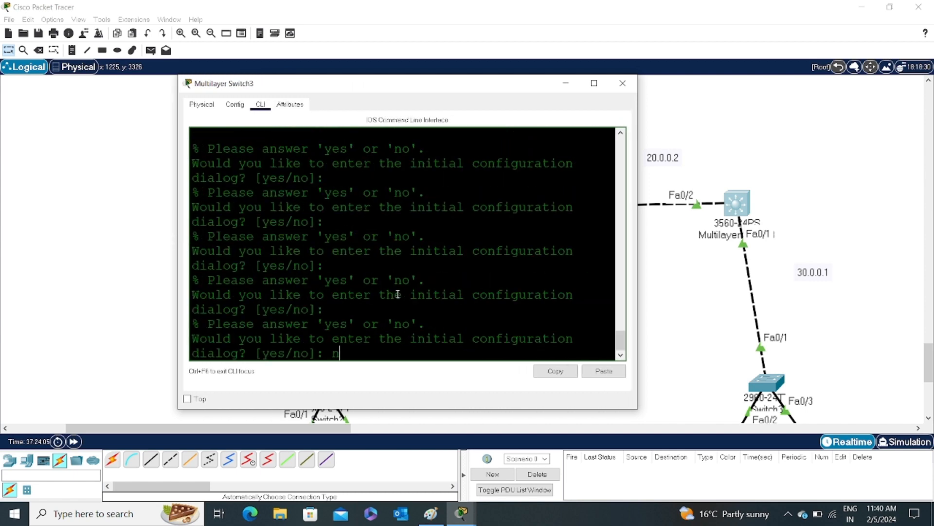
{"action": "key", "text": "Return"}
{"action": "key", "text": "Return"}
{"action": "key", "text": "Return"}
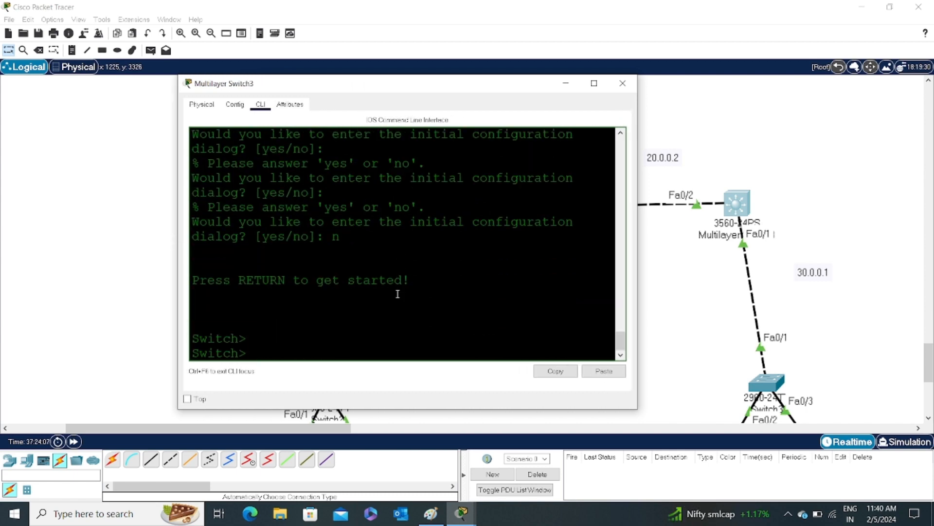
Step: Enter privileged EXEC mode on Multilayer Switch3 with the en command
{"action": "key", "text": "Return"}
{"action": "type", "text": "en"}
{"action": "key", "text": "Return"}
{"action": "key", "text": "Return"}
{"action": "key", "text": "Return"}
Step: Try to enter global configuration mode on Multilayer Switch3 with conft, and fast-forward the simulation time past the domain lookup
{"action": "type", "text": "co"}
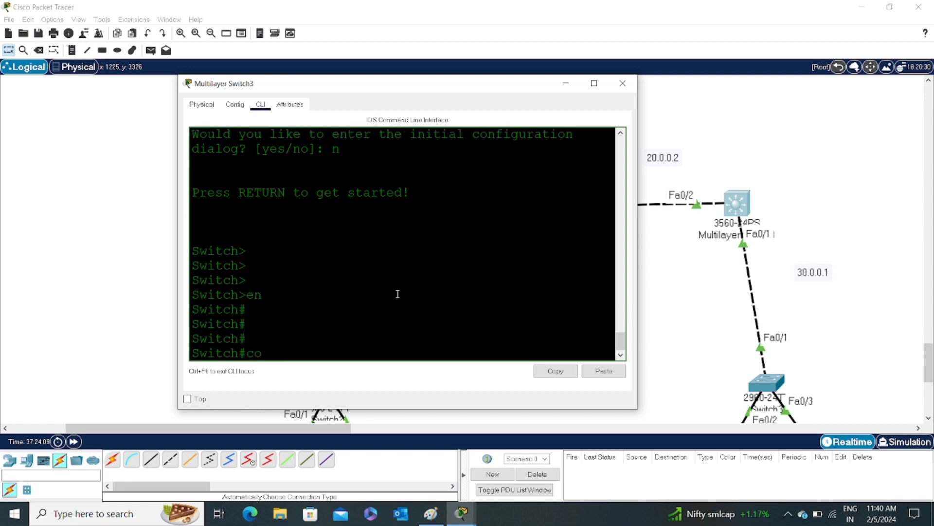
{"action": "type", "text": "nf gt"}
{"action": "key", "text": "BackSpace"}
{"action": "key", "text": "BackSpace"}
{"action": "key", "text": "BackSpace"}
{"action": "type", "text": "t"}
{"action": "key", "text": "Return"}
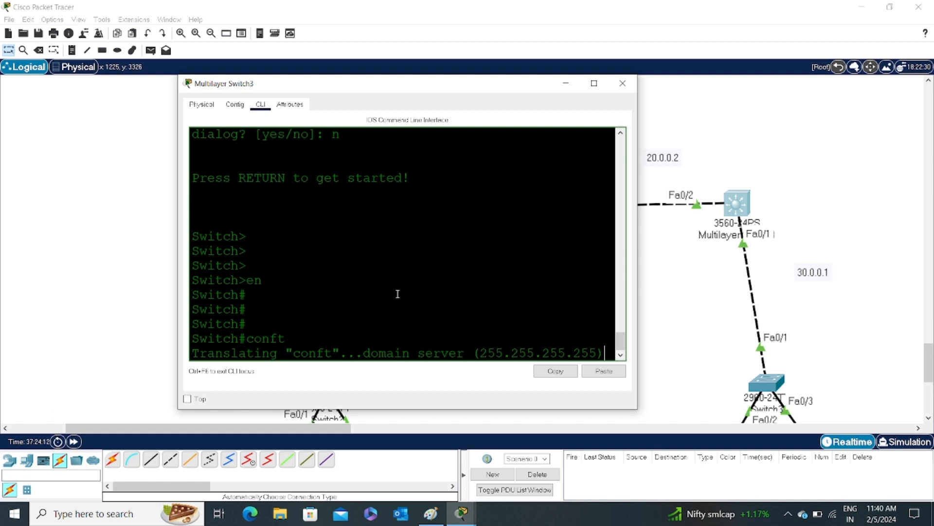
{"action": "left_click", "coordinate": [74, 441]}
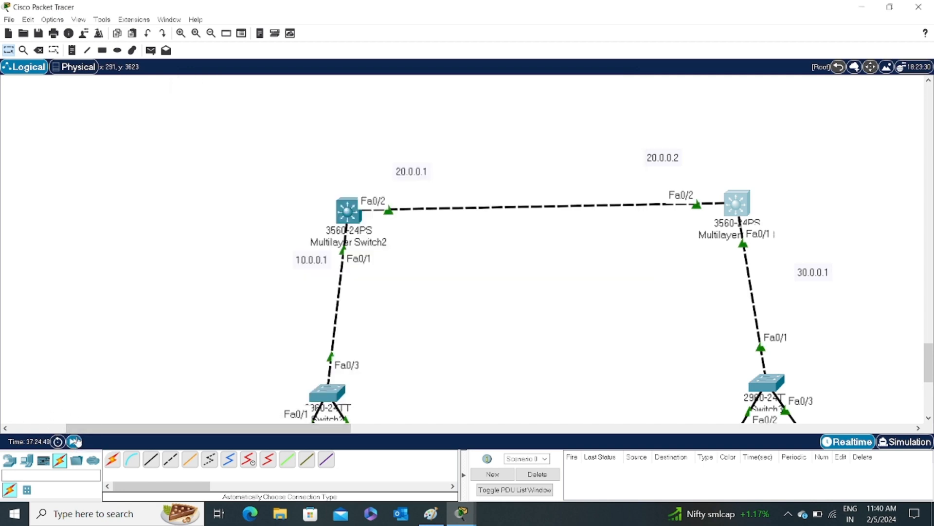
Step: Reopen the command line of Multilayer Switch3 and enter global configuration mode with conf t
{"action": "left_click", "coordinate": [739, 208]}
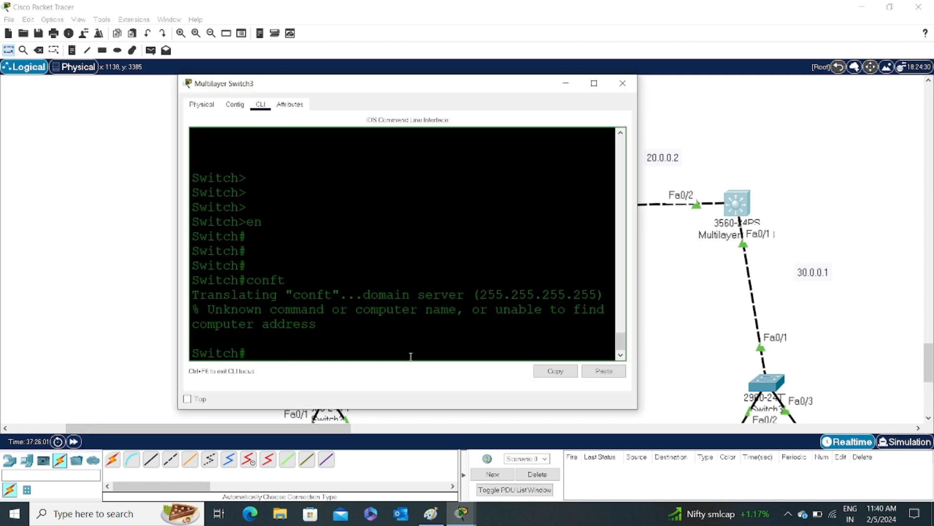
{"action": "type", "text": "conf t"}
{"action": "key", "text": "Return"}
{"action": "key", "text": "Return"}
{"action": "key", "text": "Return"}
{"action": "key", "text": "Return"}
{"action": "key", "text": "Return"}
{"action": "key", "text": "Return"}
{"action": "key", "text": "Return"}
{"action": "key", "text": "Return"}
Step: Enter interface fa0/1 on Multilayer Switch3 and make it a routed port with no switchport
{"action": "type", "text": "i"}
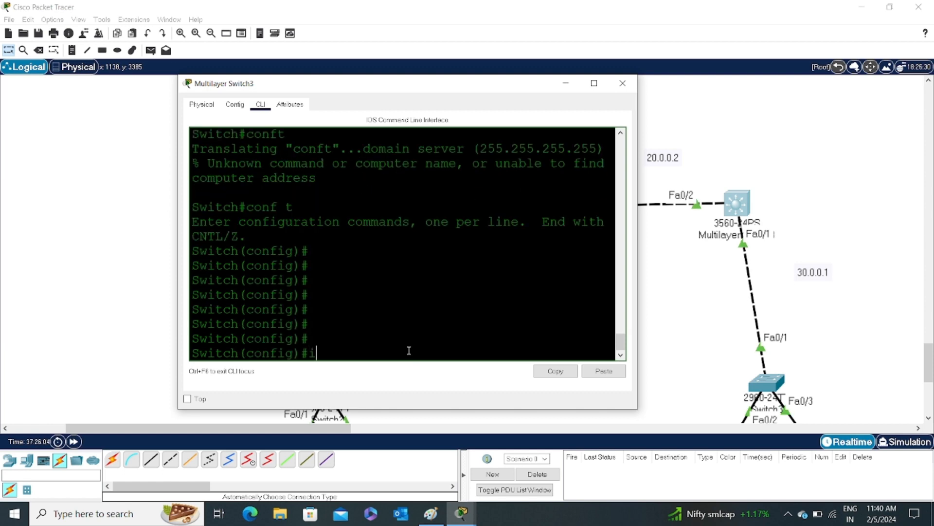
{"action": "type", "text": "nt fa0/1"}
{"action": "key", "text": "Return"}
{"action": "type", "text": "s"}
{"action": "key", "text": "BackSpace"}
{"action": "type", "text": "no sh"}
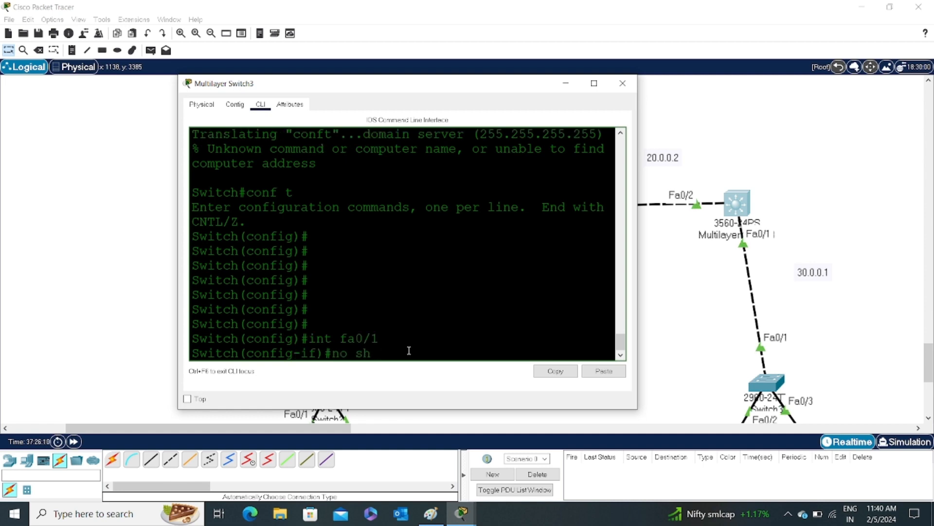
{"action": "key", "text": "BackSpace"}
{"action": "type", "text": "w"}
{"action": "key", "text": "Tab"}
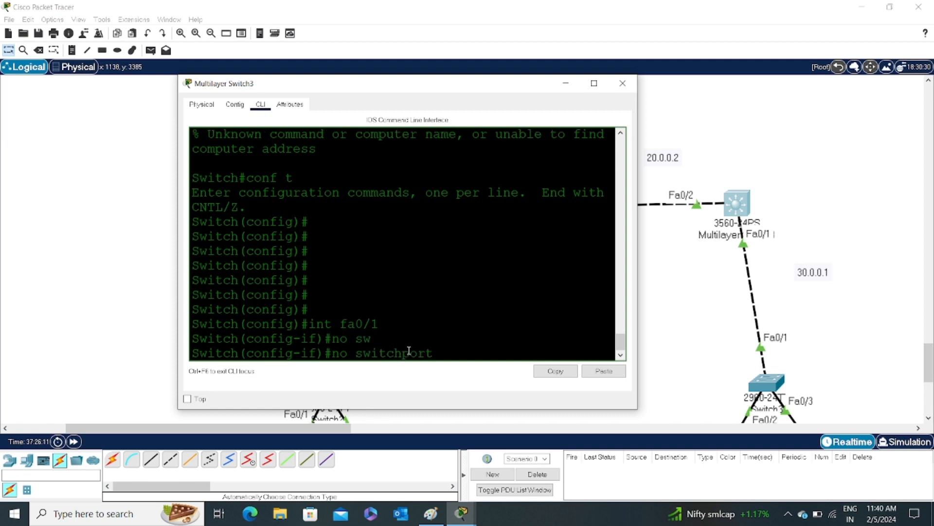
{"action": "key", "text": "Return"}
{"action": "key", "text": "Return"}
{"action": "key", "text": "Return"}
Step: Assign the IP address 30.0.0.1 with mask 255.0.0.0 to interface fa0/1
{"action": "type", "text": "ip ad"}
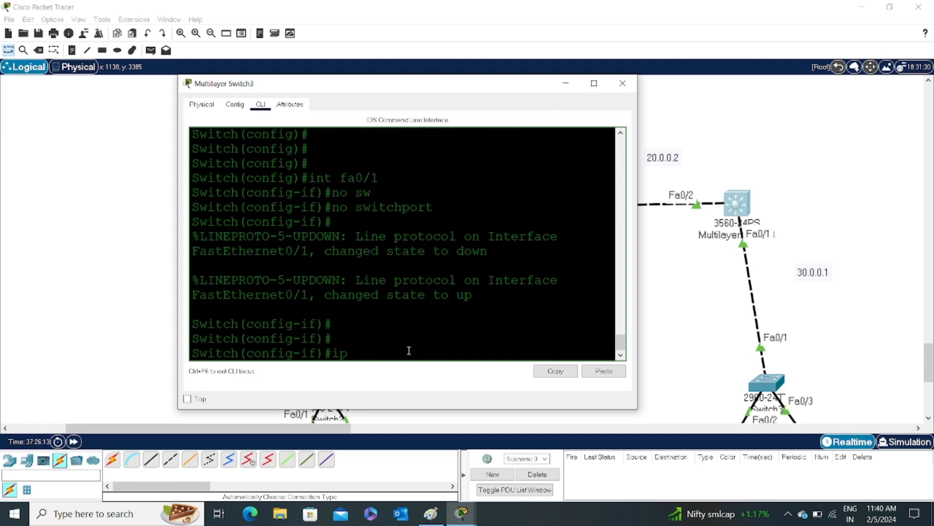
{"action": "key", "text": "Tab"}
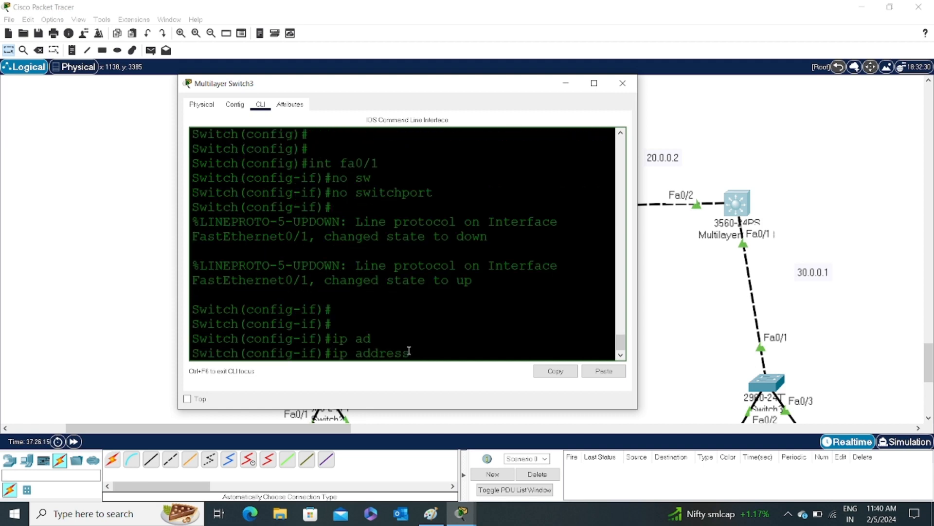
{"action": "type", "text": "30.0.0.1 255.0.0.0"}
{"action": "key", "text": "Return"}
Step: Enable interface fa0/1 with no shutdown and exit to global configuration mode
{"action": "type", "text": "no sh"}
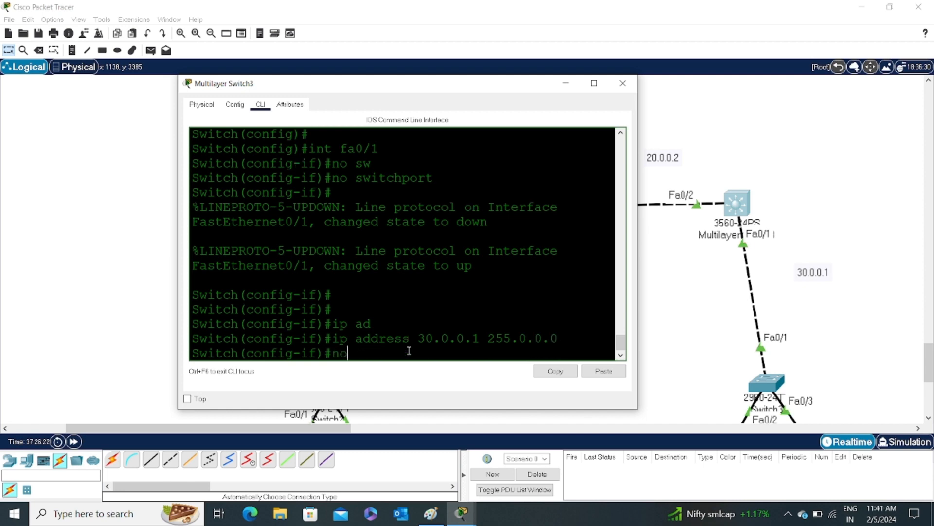
{"action": "key", "text": "Tab"}
{"action": "key", "text": "Return"}
{"action": "key", "text": "Return"}
{"action": "key", "text": "Return"}
{"action": "key", "text": "Return"}
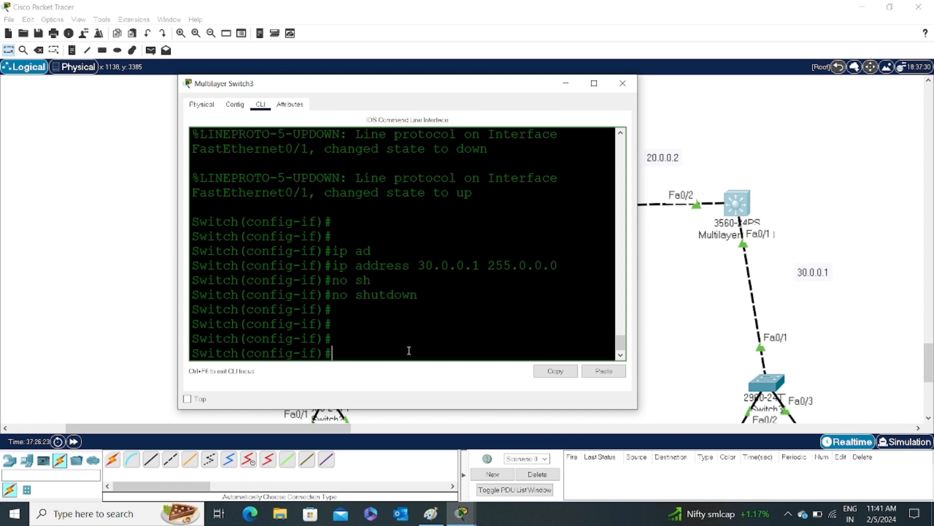
{"action": "type", "text": "exo"}
{"action": "key", "text": "Tab"}
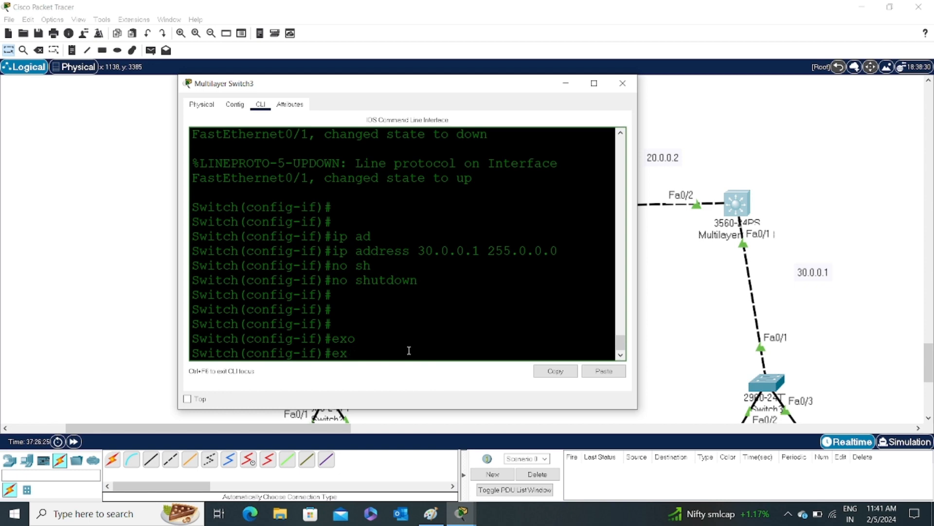
{"action": "key", "text": "Tab"}
{"action": "key", "text": "Return"}
{"action": "key", "text": "Return"}
{"action": "key", "text": "Return"}
{"action": "key", "text": "Return"}
{"action": "key", "text": "Return"}
{"action": "key", "text": "Return"}
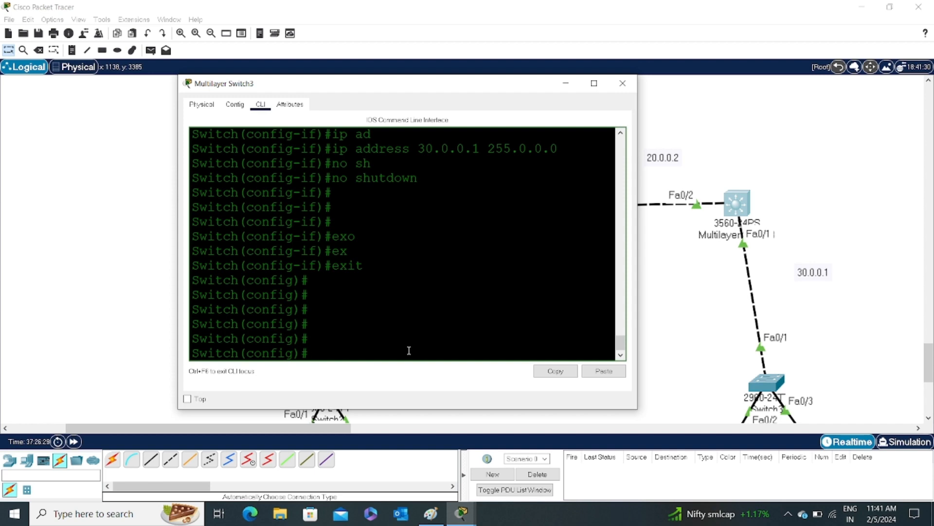
Step: Enter interface fa0/2 on Multilayer Switch3 and make it a routed port with no switchport
{"action": "type", "text": "int fa"}
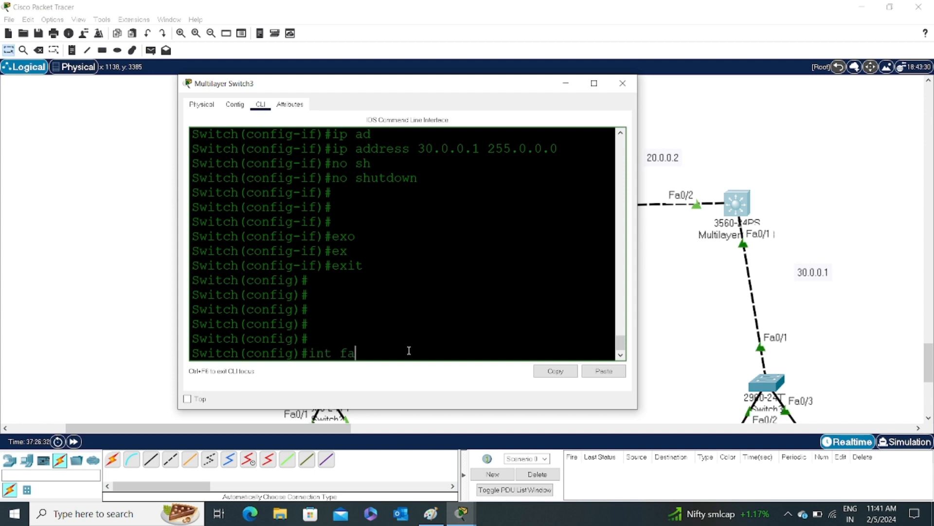
{"action": "type", "text": "0/2"}
{"action": "key", "text": "Return"}
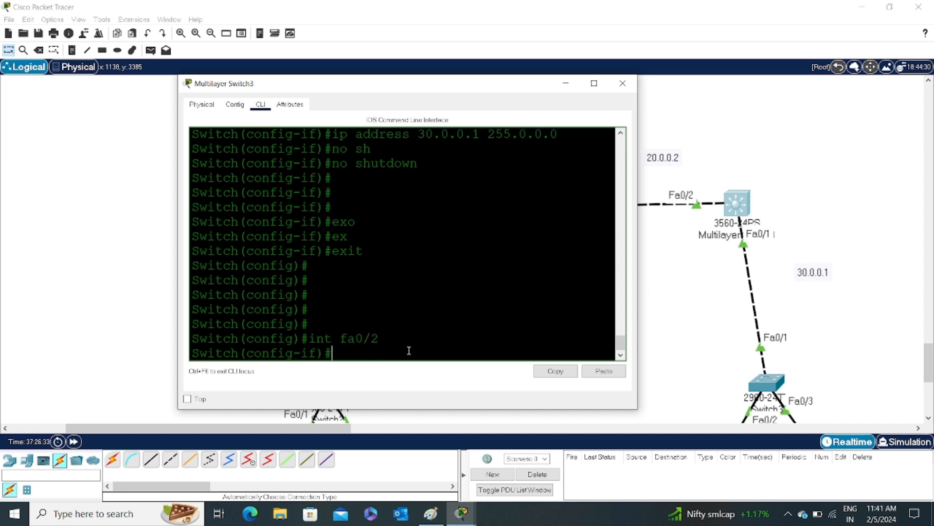
{"action": "type", "text": "ip ad"}
{"action": "key", "text": "Tab"}
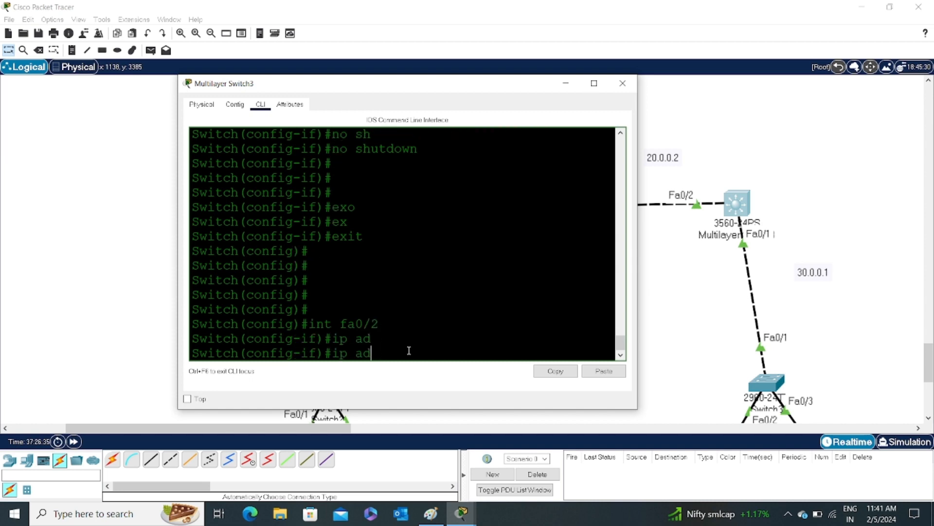
{"action": "key", "text": "BackSpace"}
{"action": "key", "text": "BackSpace"}
{"action": "key", "text": "BackSpace"}
{"action": "key", "text": "BackSpace"}
{"action": "key", "text": "BackSpace"}
{"action": "type", "text": "no sw"}
{"action": "key", "text": "Tab"}
{"action": "key", "text": "Return"}
{"action": "key", "text": "Return"}
{"action": "key", "text": "Return"}
{"action": "key", "text": "Return"}
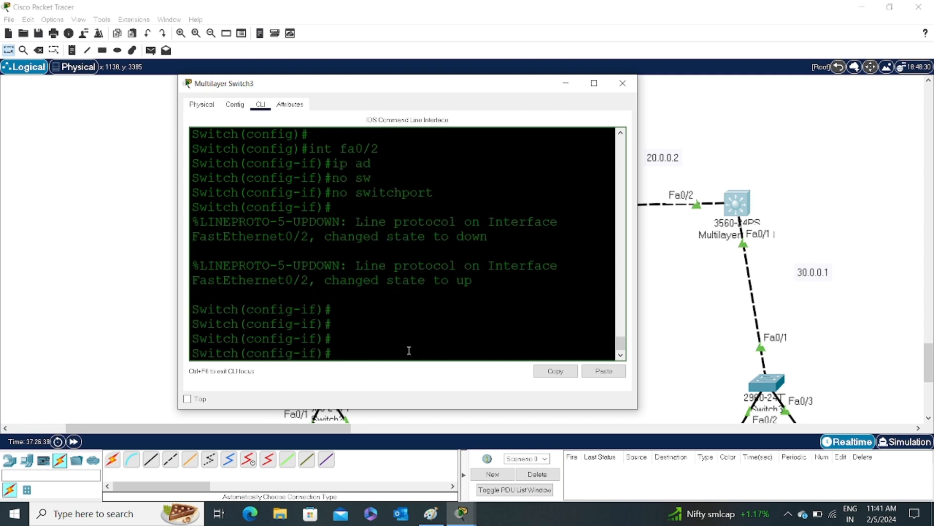
Step: Assign the IP address 20.0.0.2 with mask 255.0.0.0 to interface fa0/2
{"action": "type", "text": "ip ad"}
{"action": "key", "text": "Tab"}
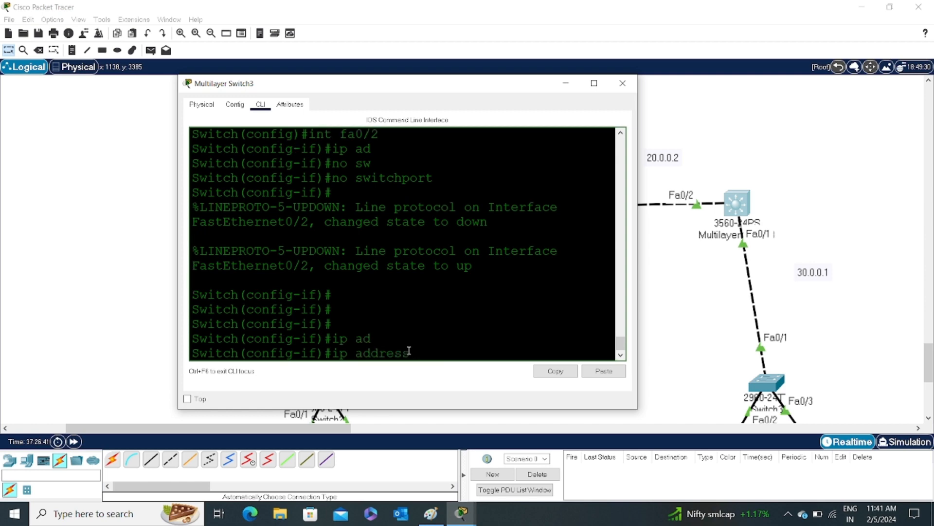
{"action": "type", "text": "20.0.0.2 255.0.0.0"}
{"action": "key", "text": "Return"}
Step: Enable interface fa0/2 with no shutdown and exit to global configuration mode
{"action": "type", "text": "n sh"}
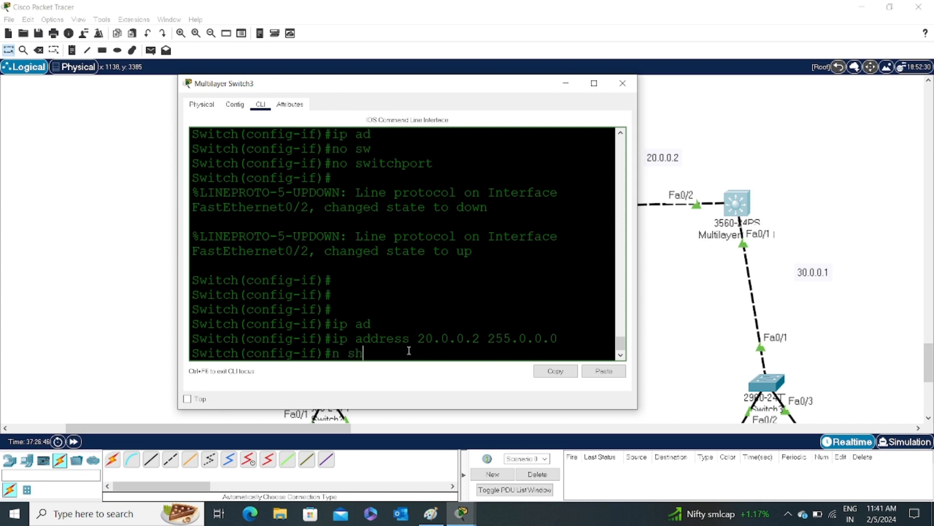
{"action": "key", "text": "Return"}
{"action": "key", "text": "Return"}
{"action": "key", "text": "Return"}
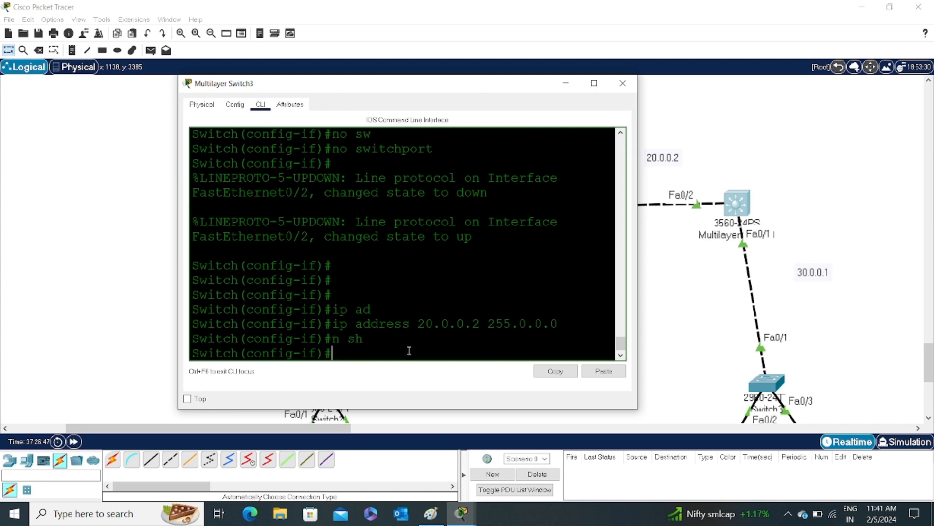
{"action": "type", "text": "no sh"}
{"action": "key", "text": "Tab"}
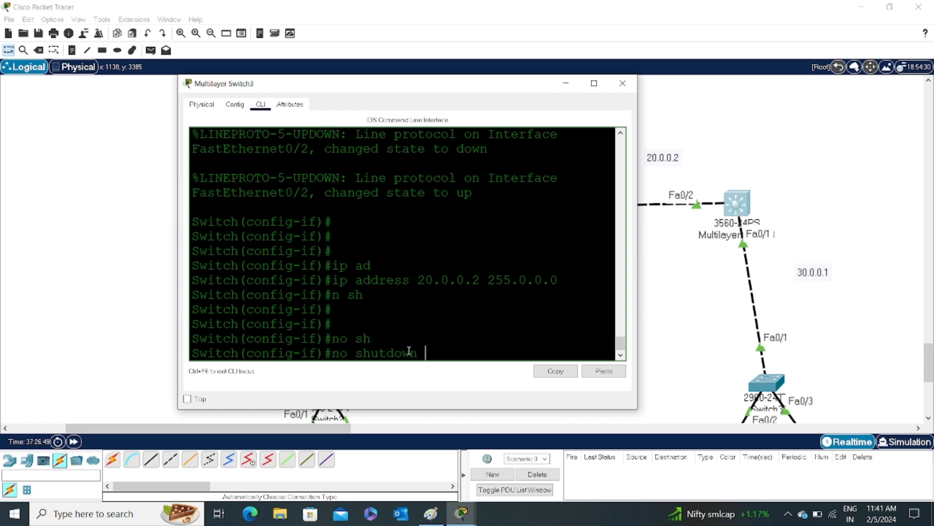
{"action": "key", "text": "Return"}
{"action": "key", "text": "Return"}
{"action": "key", "text": "Return"}
{"action": "key", "text": "Return"}
{"action": "key", "text": "Return"}
{"action": "key", "text": "Return"}
{"action": "key", "text": "Return"}
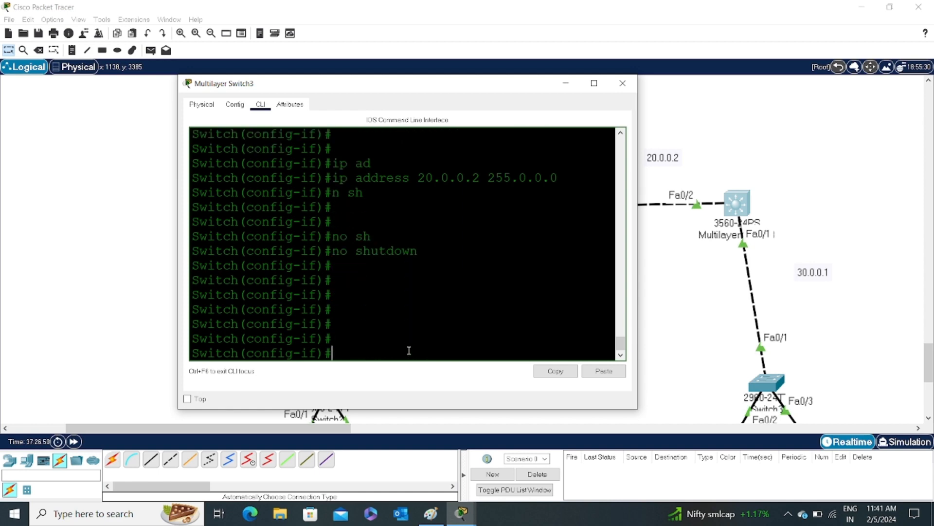
{"action": "type", "text": "exi"}
{"action": "key", "text": "Tab"}
{"action": "key", "text": "Return"}
{"action": "key", "text": "Return"}
{"action": "key", "text": "Return"}
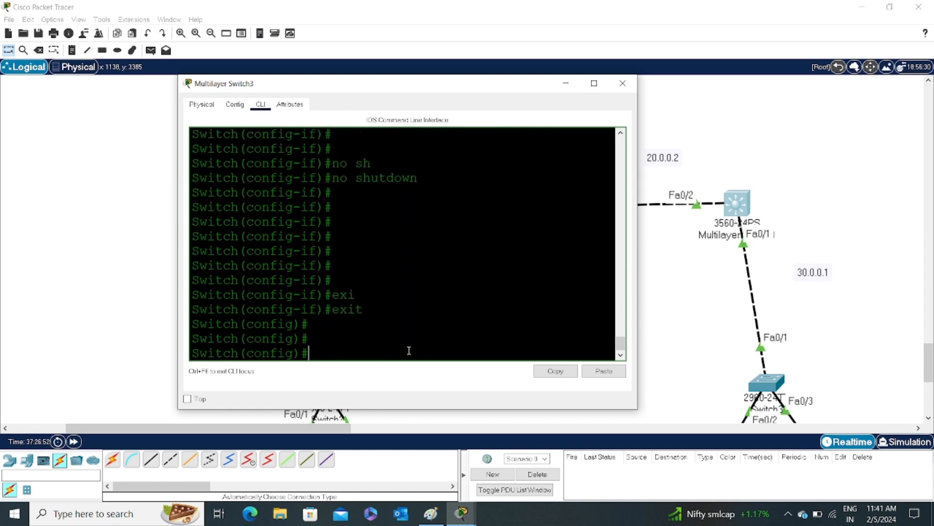
Step: Create a DHCP pool named jk on Multilayer Switch3 with the ip dhcp pool command
{"action": "type", "text": "ip dh"}
{"action": "key", "text": "Tab"}
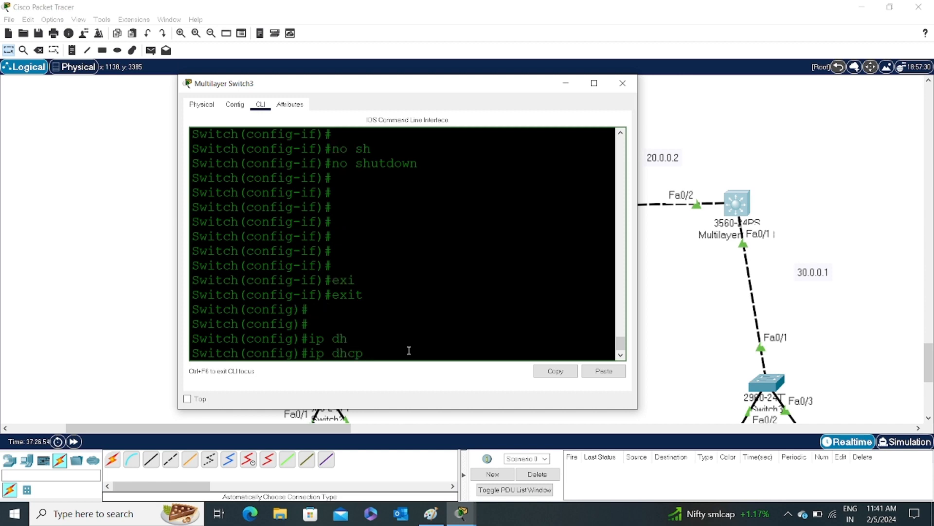
{"action": "type", "text": "po"}
{"action": "key", "text": "Tab"}
{"action": "type", "text": "jk"}
{"action": "key", "text": "Return"}
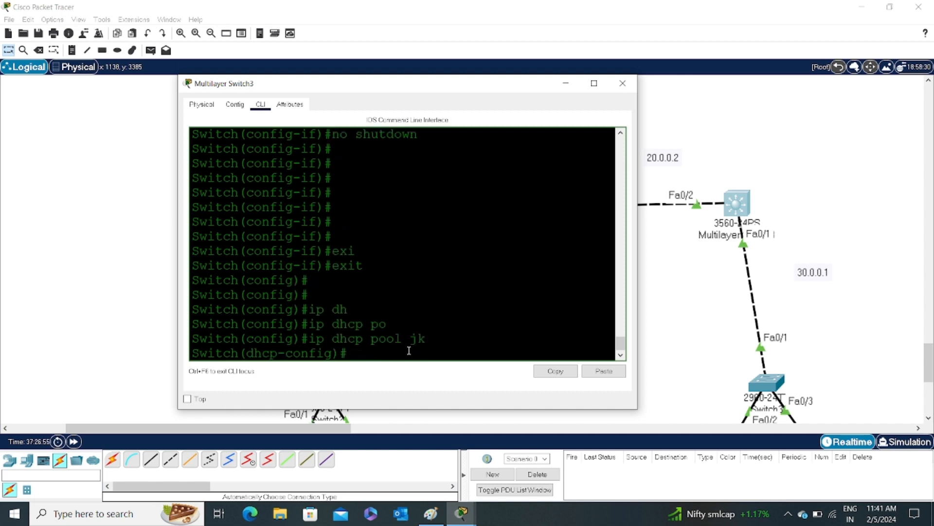
{"action": "type", "text": "net"}
{"action": "key", "text": "Tab"}
{"action": "key", "text": "BackSpace"}
{"action": "key", "text": "BackSpace"}
{"action": "key", "text": "BackSpace"}
{"action": "key", "text": "BackSpace"}
{"action": "key", "text": "BackSpace"}
{"action": "key", "text": "BackSpace"}
{"action": "key", "text": "BackSpace"}
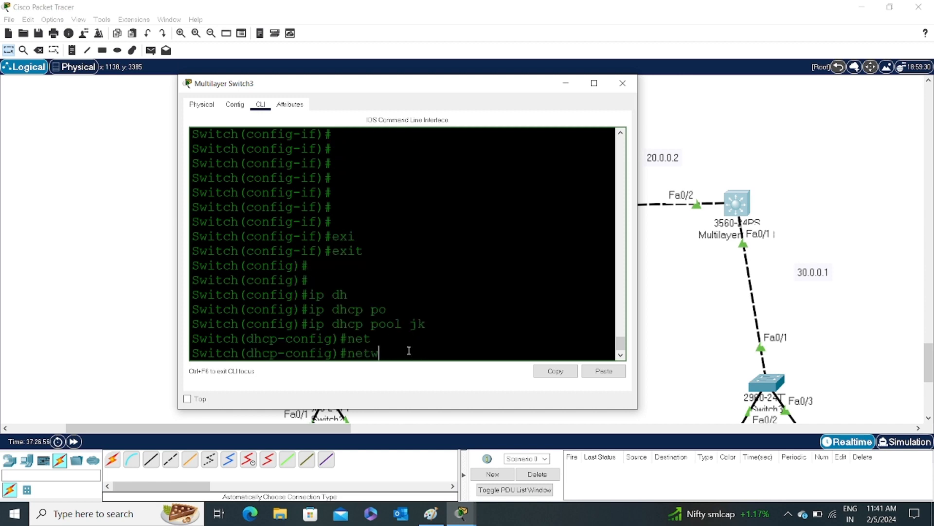
Step: Set the default router of DHCP pool jk to 30.0.0.1
{"action": "type", "text": "de"}
{"action": "key", "text": "Tab"}
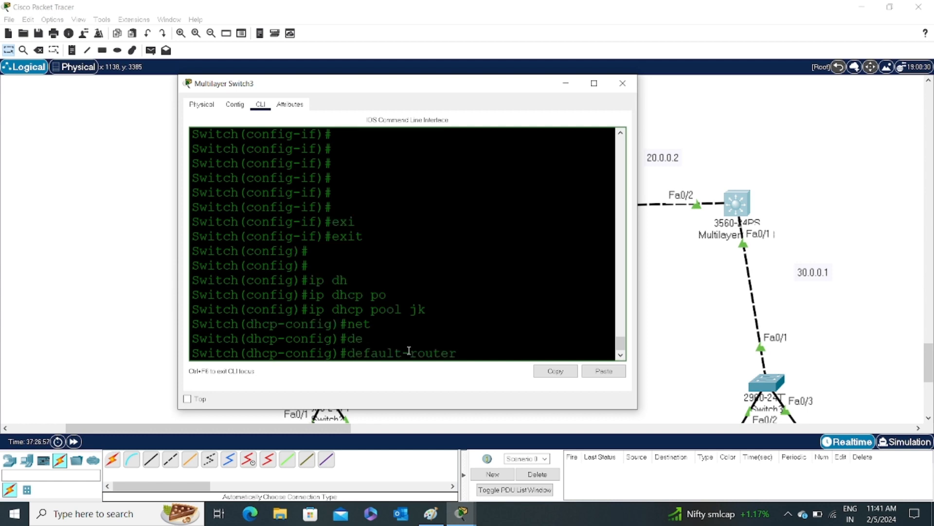
{"action": "type", "text": "30.0.0.1"}
{"action": "key", "text": "Return"}
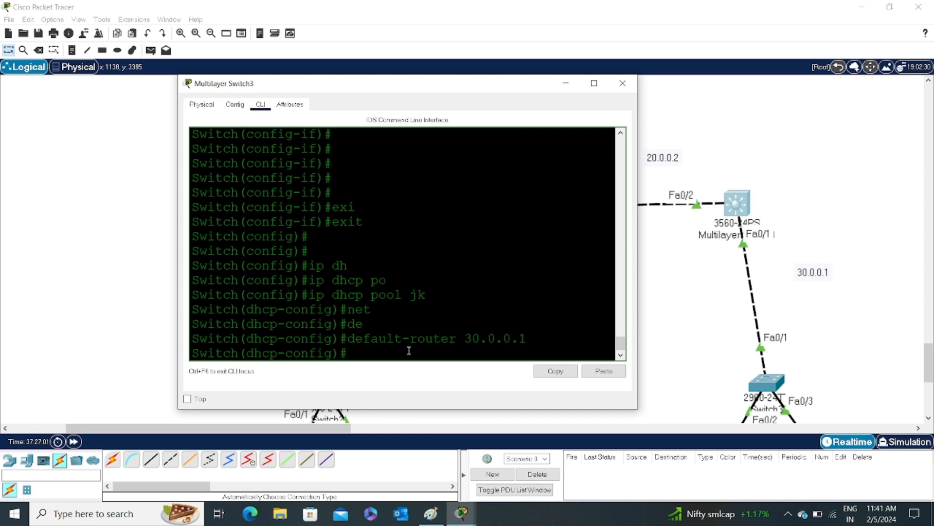
Step: Set the network of DHCP pool jk to 30.0.0.0 with mask 255.0.0.0
{"action": "type", "text": "n"}
{"action": "type", "text": "e"}
{"action": "key", "text": "Tab"}
{"action": "type", "text": "30.0.0."}
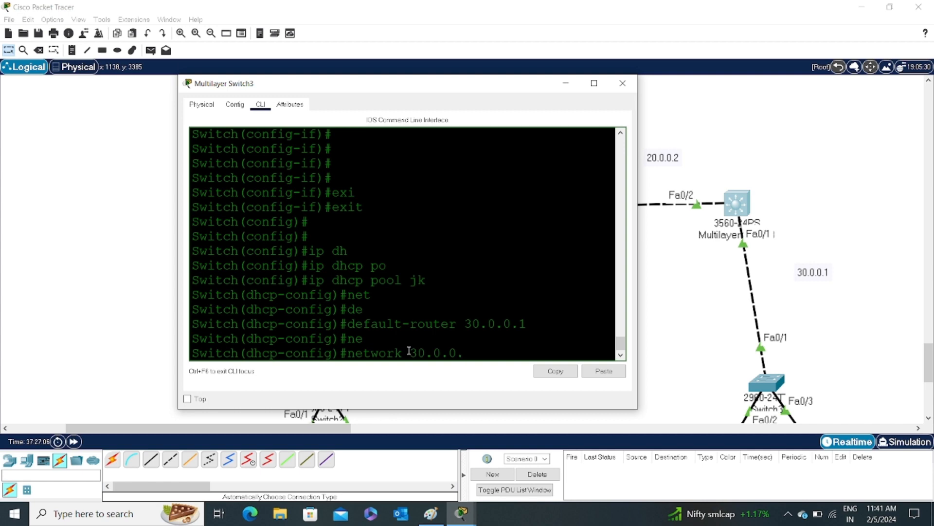
{"action": "type", "text": "0 255.0.0.0"}
{"action": "key", "text": "Return"}
Step: End the DHCP pool configuration on Multilayer Switch3 and return directly to privileged EXEC mode
{"action": "type", "text": "nfig)#n"}
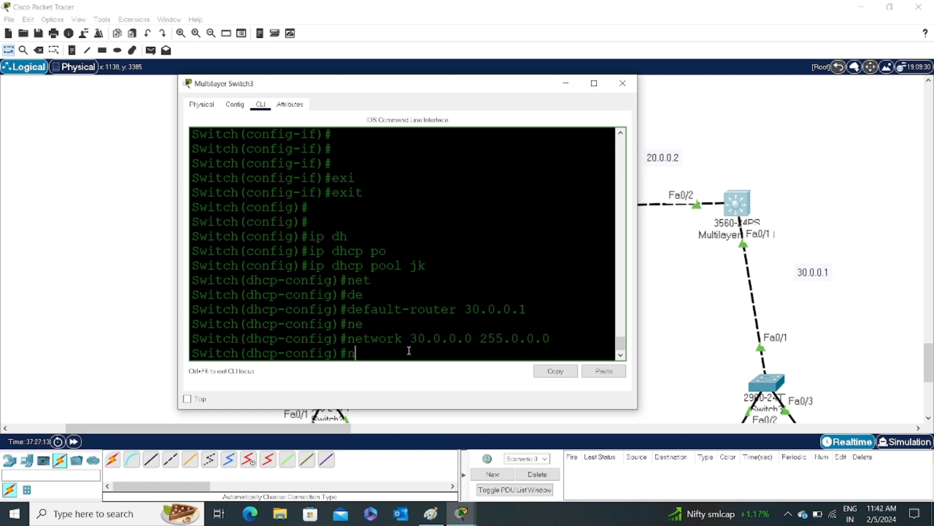
{"action": "key", "text": "ctrl+z"}
{"action": "key", "text": "Return"}
{"action": "key", "text": "Return"}
{"action": "key", "text": "Return"}
Step: Display the DHCP pool details on Multilayer Switch3 with show ip dhcp pool
{"action": "type", "text": "sh"}
{"action": "key", "text": "Tab"}
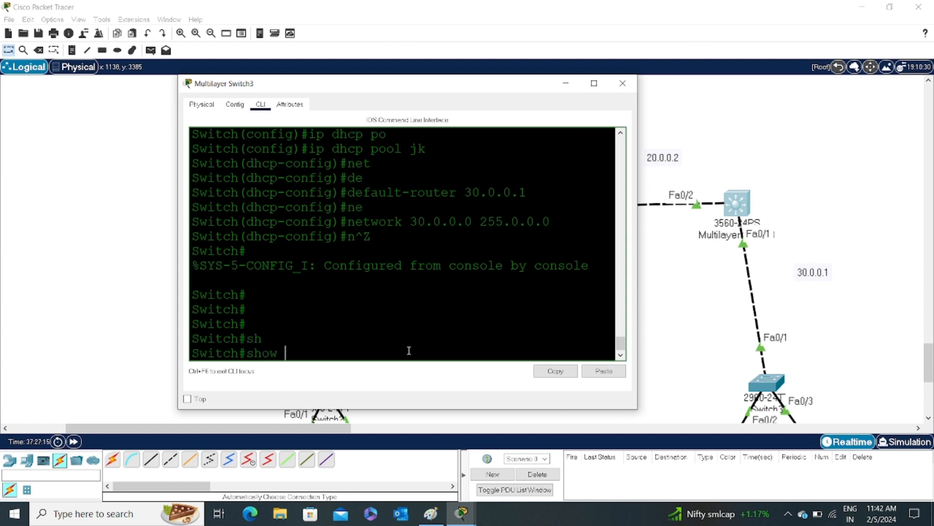
{"action": "type", "text": "ip"}
{"action": "key", "text": "Tab"}
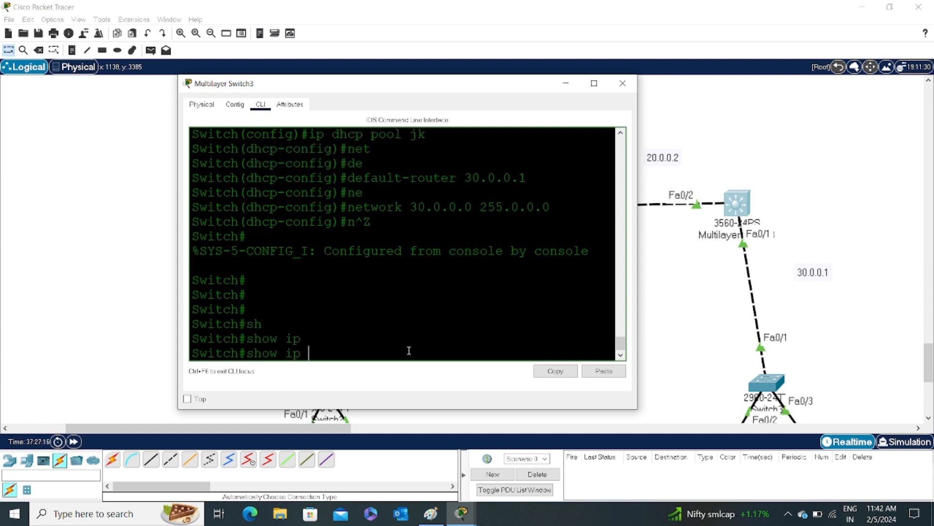
{"action": "type", "text": "d"}
{"action": "key", "text": "Tab"}
{"action": "type", "text": "hcp po"}
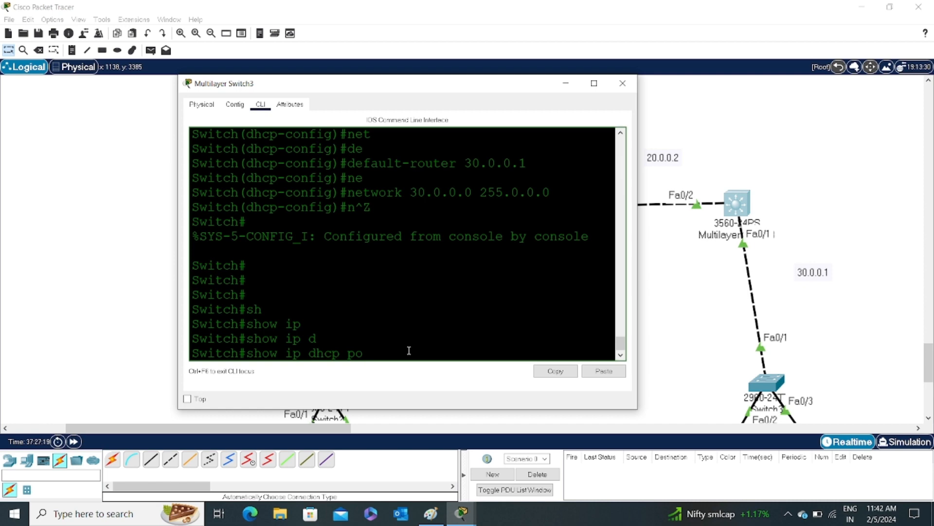
{"action": "key", "text": "Tab"}
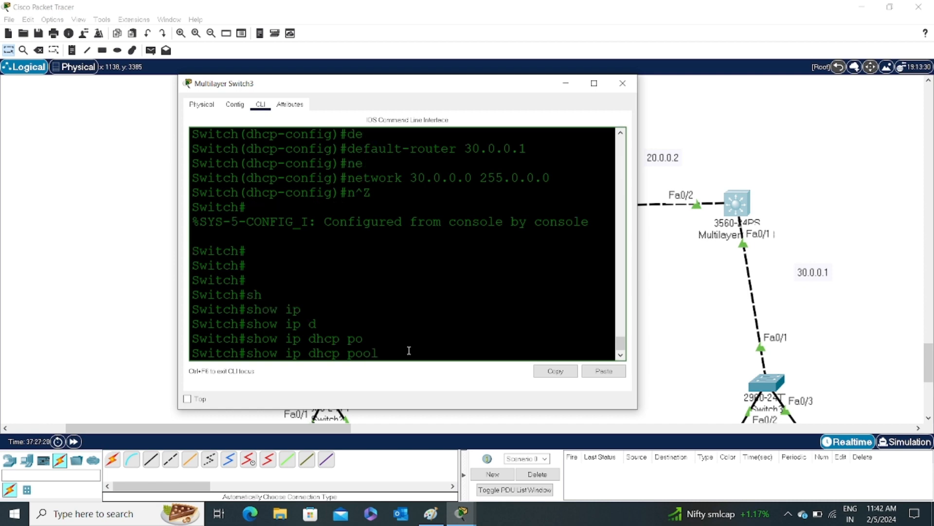
{"action": "key", "text": "Return"}
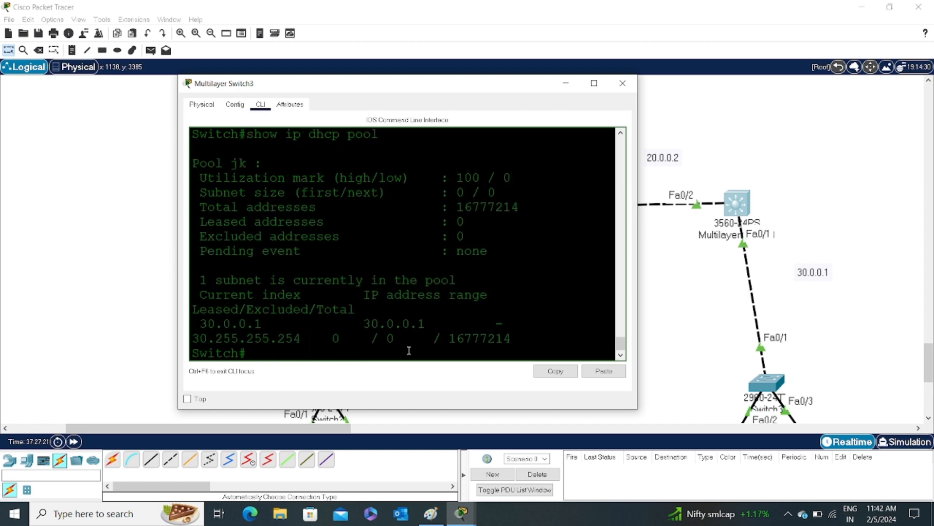
{"action": "key", "text": "Return"}
{"action": "key", "text": "Return"}
{"action": "key", "text": "Return"}
{"action": "key", "text": "Return"}
{"action": "key", "text": "Return"}
{"action": "key", "text": "Return"}
{"action": "key", "text": "Return"}
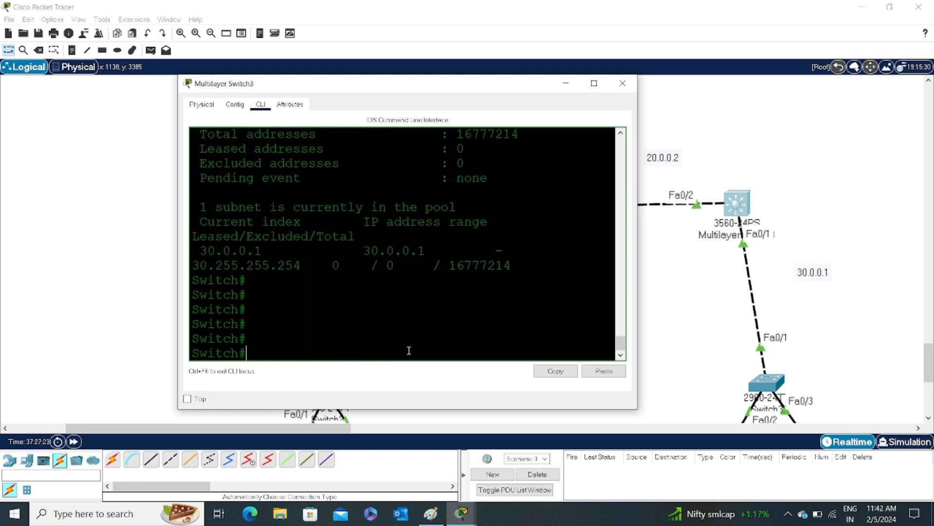
{"action": "key", "text": "Return"}
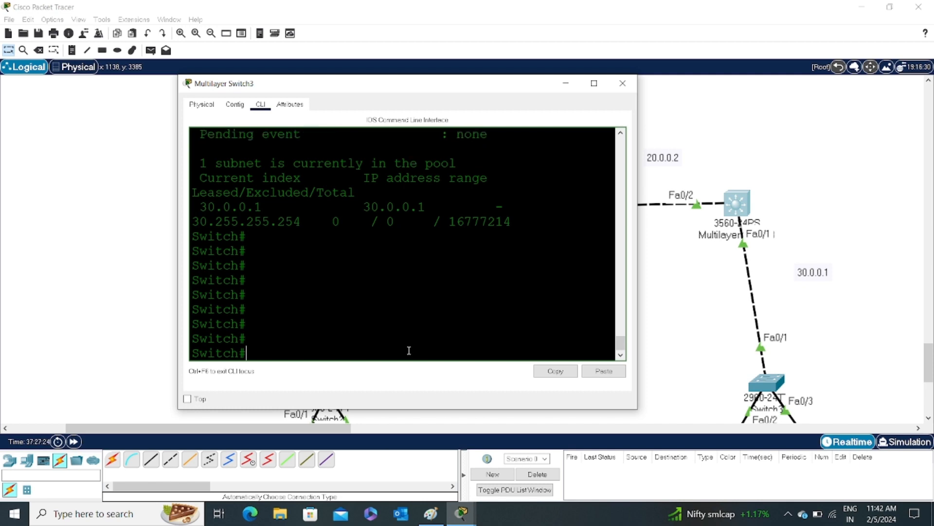
Step: Enter the example line 192.192.1.0/27pool range at the Multilayer Switch3 prompt and close its window
{"action": "type", "text": "192.192.1.0/27"}
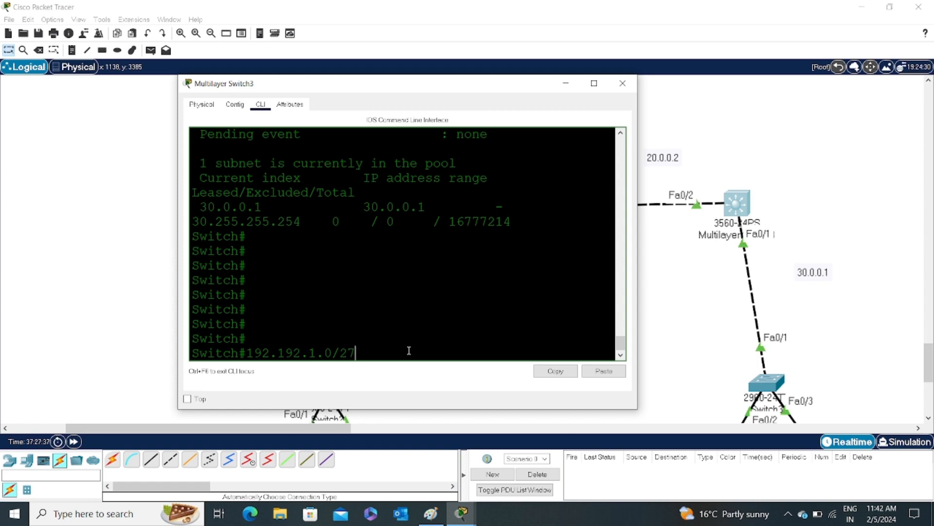
{"action": "type", "text": "pool range"}
{"action": "key", "text": "Return"}
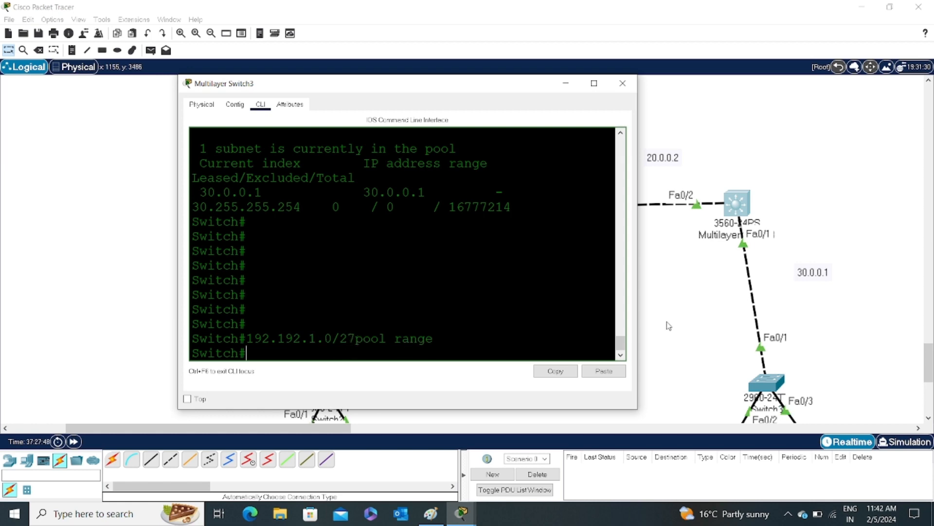
{"action": "left_click", "coordinate": [623, 83]}
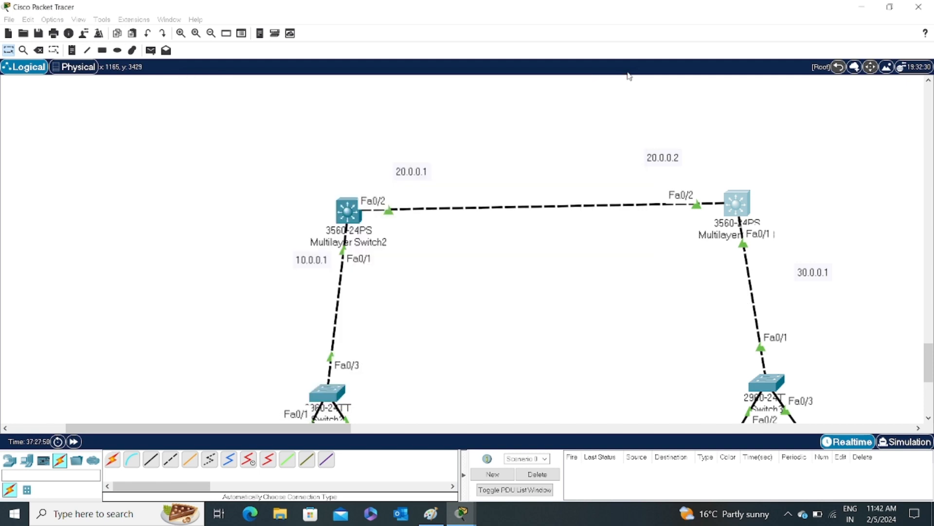
Step: Request a fresh DHCP address on PC6 by switching its IP configuration to Static and back to DHCP
{"action": "scroll", "coordinate": [504, 290], "scroll_direction": "down", "scroll_amount": 1}
{"action": "scroll", "coordinate": [503, 289], "scroll_direction": "up", "scroll_amount": 1}
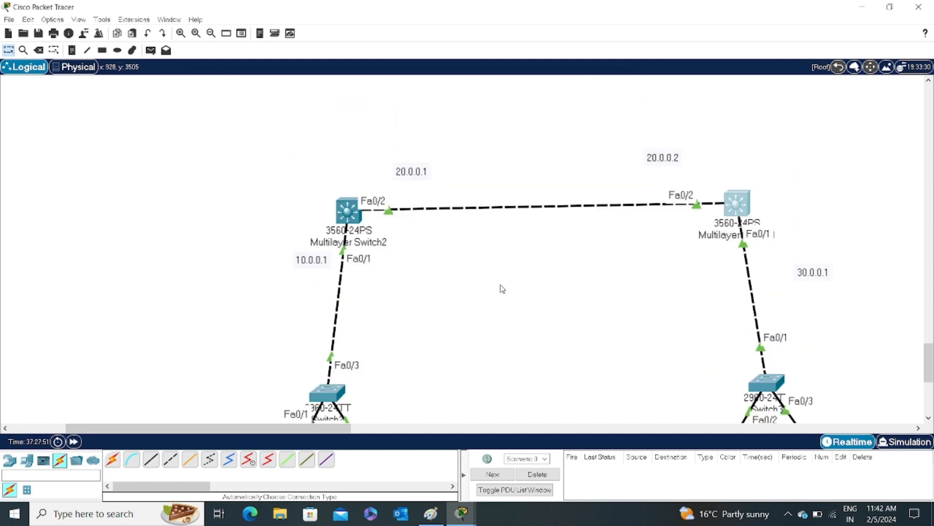
{"action": "scroll", "coordinate": [502, 291], "scroll_direction": "down", "scroll_amount": 4}
{"action": "left_click", "coordinate": [232, 374]}
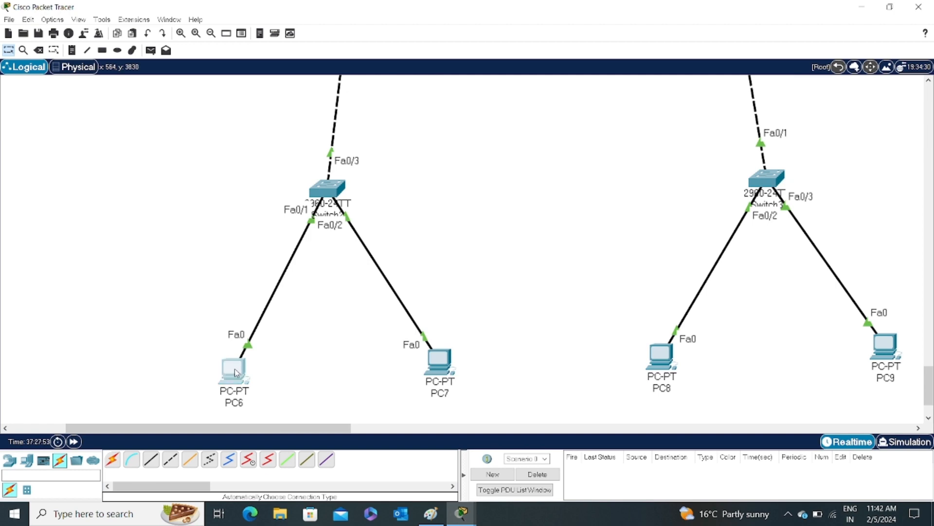
{"action": "left_click", "coordinate": [338, 144]}
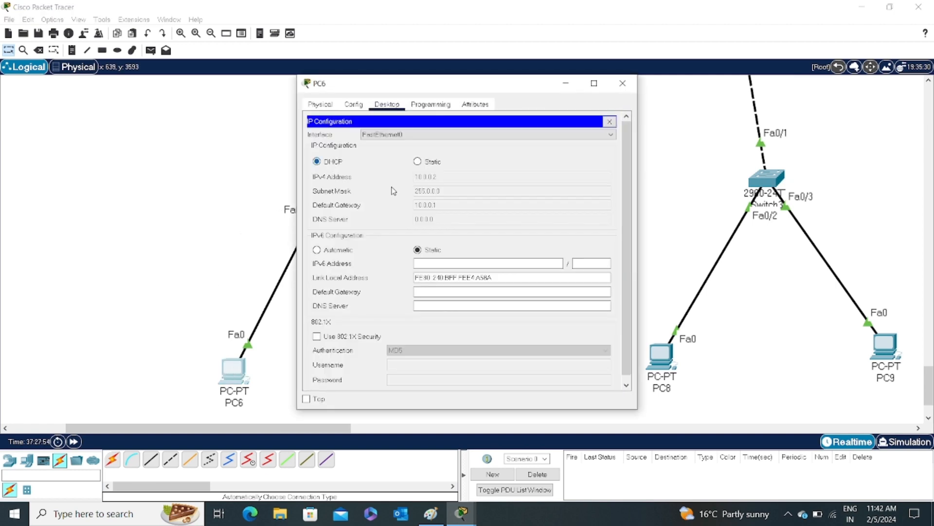
{"action": "left_click", "coordinate": [418, 162]}
{"action": "left_click", "coordinate": [316, 163]}
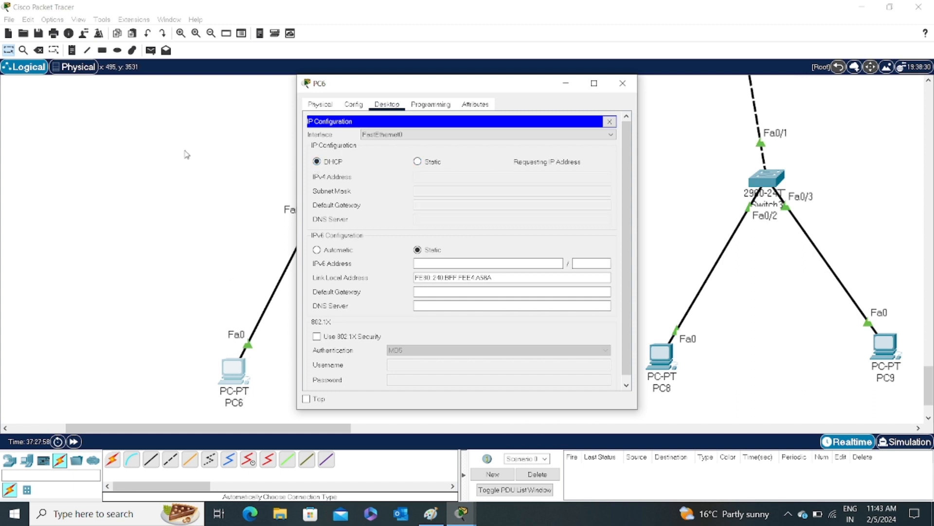
{"action": "left_click", "coordinate": [622, 84]}
Step: Request a DHCP address on PC8 by switching its IP configuration to Static and back to DHCP
{"action": "left_click", "coordinate": [652, 361]}
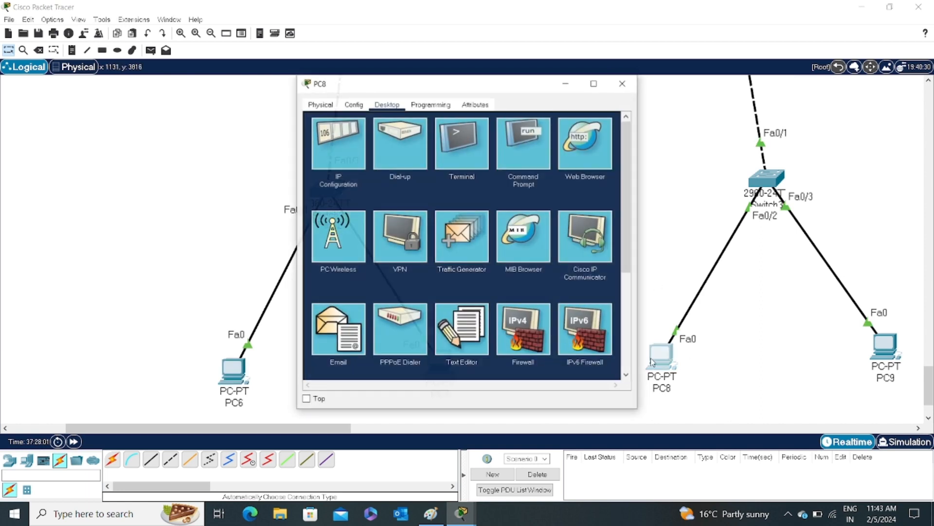
{"action": "left_click", "coordinate": [338, 161]}
{"action": "left_click", "coordinate": [417, 161]}
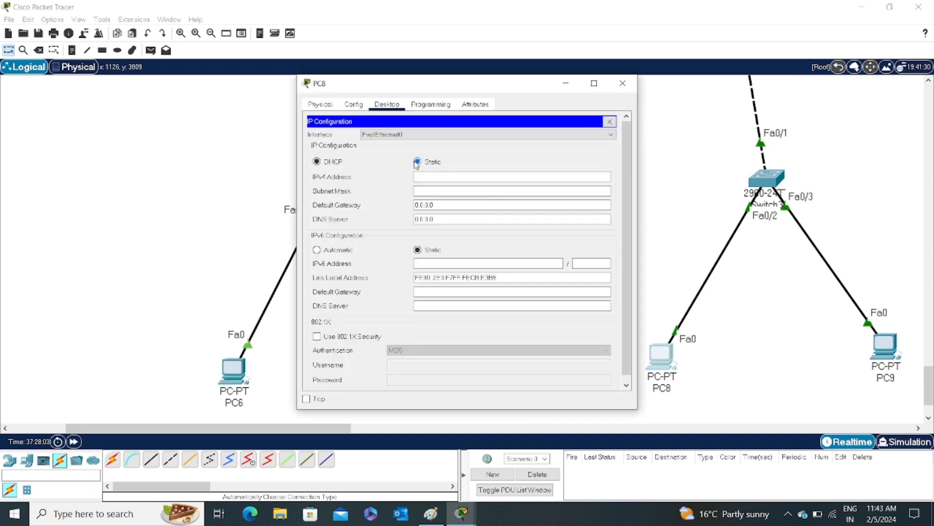
{"action": "left_click", "coordinate": [325, 165]}
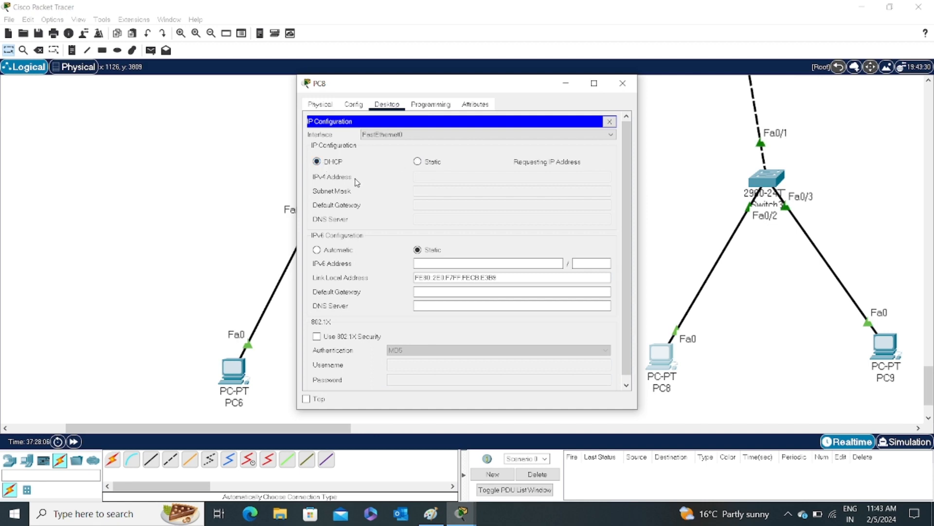
{"action": "left_click", "coordinate": [622, 83]}
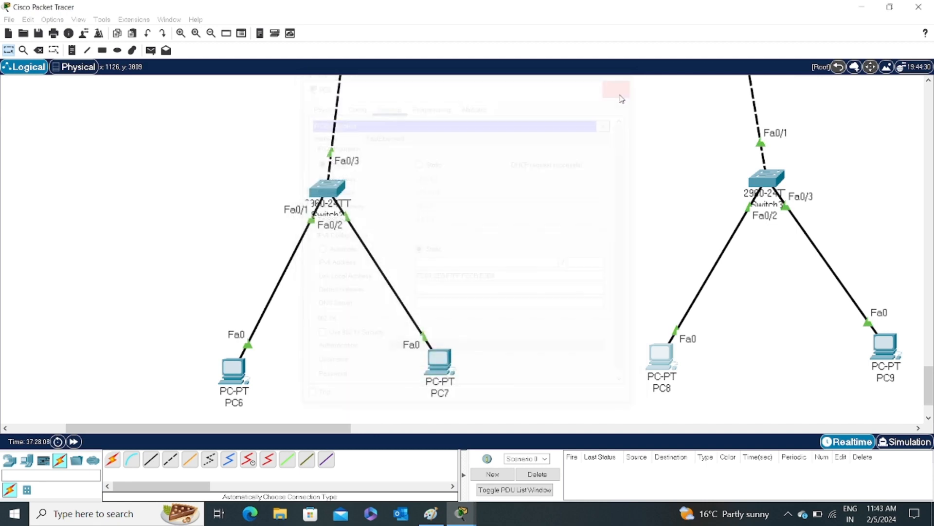
Step: Open the command line of Multilayer Switch2 and enter global configuration mode with conf t
{"action": "scroll", "coordinate": [445, 248], "scroll_direction": "up", "scroll_amount": 3}
{"action": "scroll", "coordinate": [449, 250], "scroll_direction": "up", "scroll_amount": 1}
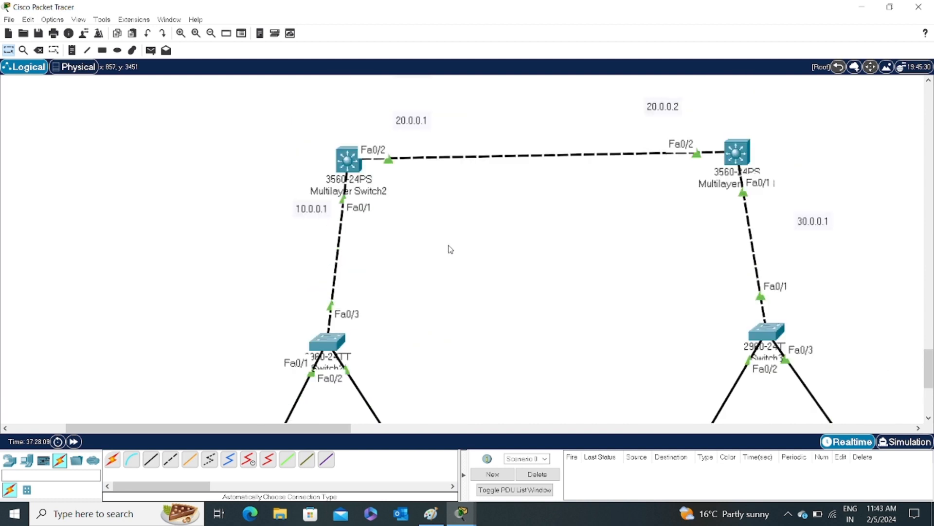
{"action": "left_click", "coordinate": [353, 166]}
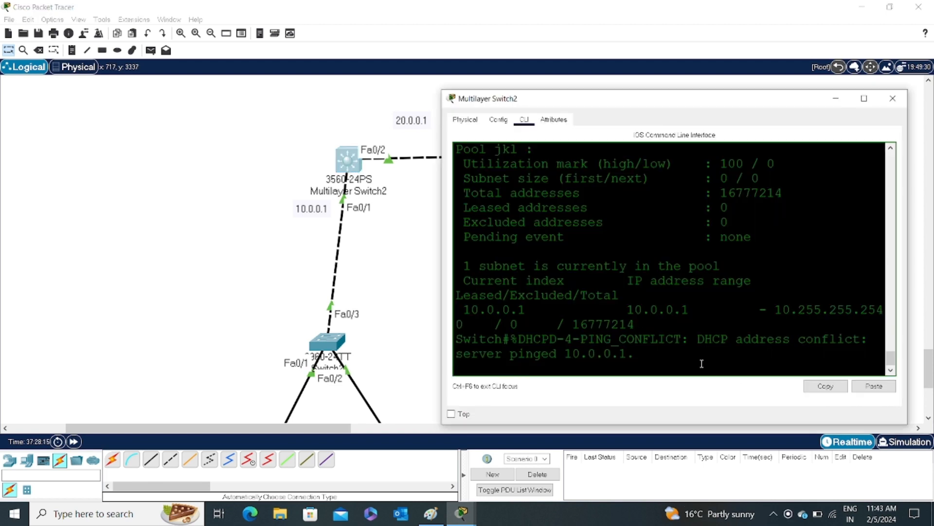
{"action": "key", "text": "Return"}
{"action": "key", "text": "Return"}
{"action": "key", "text": "Return"}
{"action": "key", "text": "BackSpace"}
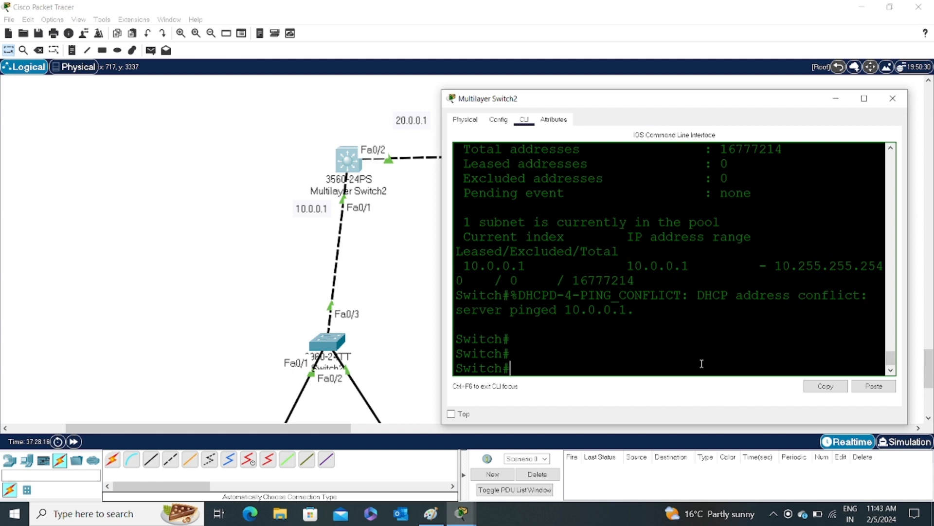
{"action": "type", "text": "conf t"}
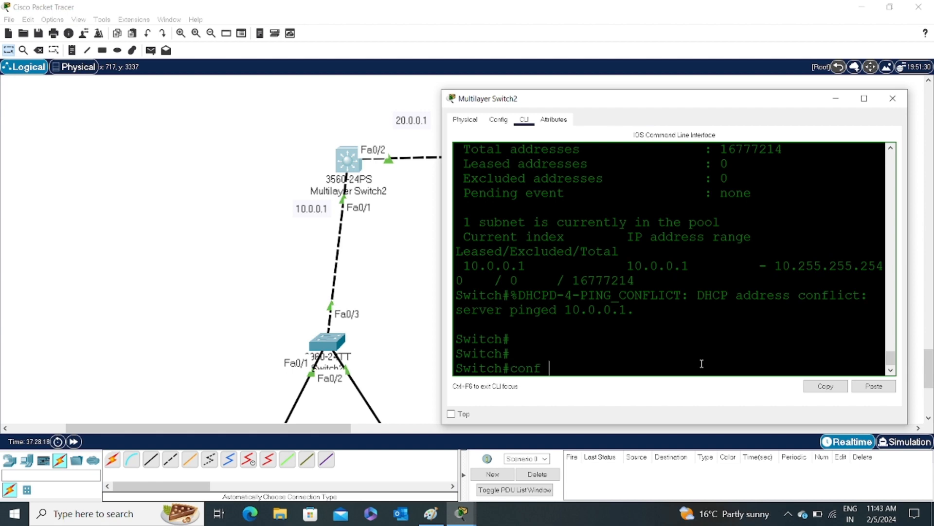
{"action": "key", "text": "Return"}
{"action": "key", "text": "Return"}
{"action": "key", "text": "Return"}
{"action": "key", "text": "Return"}
Step: Enable IP routing on Multilayer Switch2 with the ip routing command
{"action": "type", "text": "ip r"}
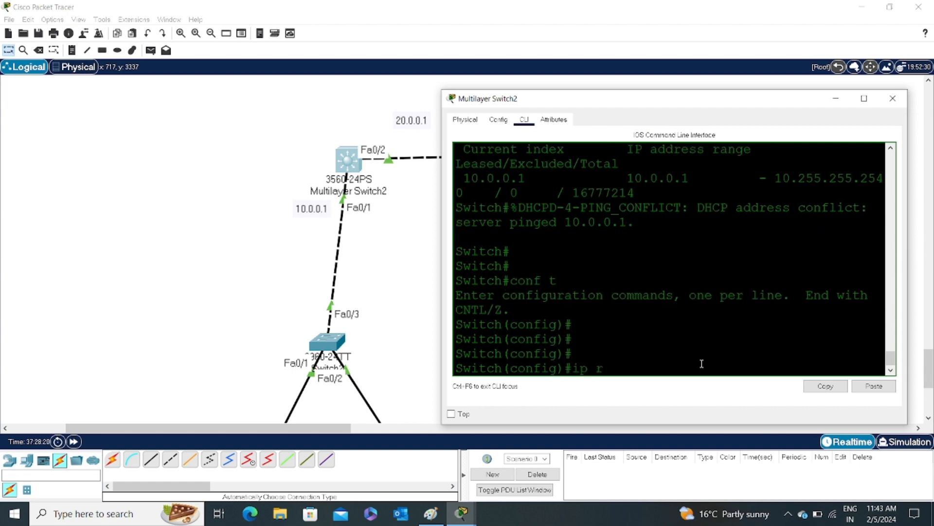
{"action": "type", "text": "outing"}
{"action": "key", "text": "Return"}
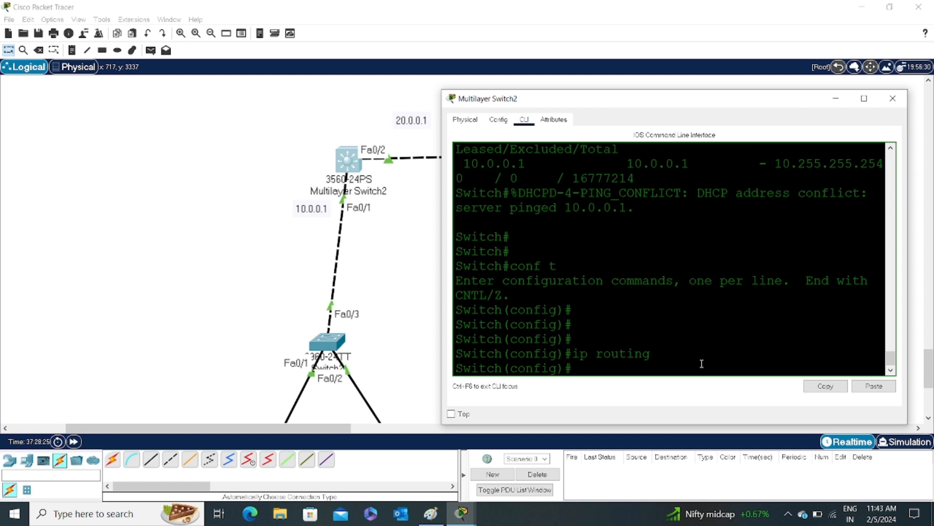
Step: Start RIP router configuration on Multilayer Switch2 with router rip
{"action": "type", "text": "ro"}
{"action": "key", "text": "Tab"}
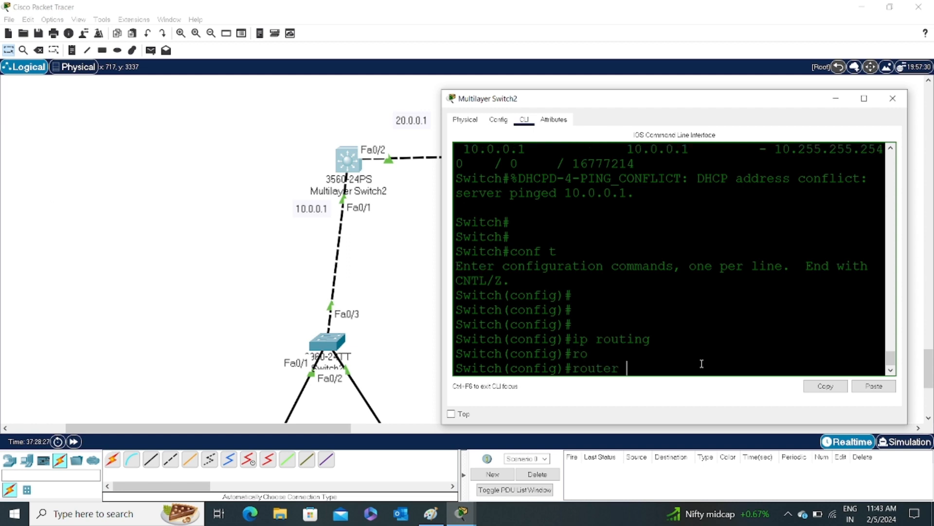
{"action": "type", "text": "r"}
{"action": "key", "text": "Tab"}
{"action": "key", "text": "Return"}
Step: Advertise network 10.0.0.0 in RIP on Multilayer Switch2
{"action": "type", "text": "n"}
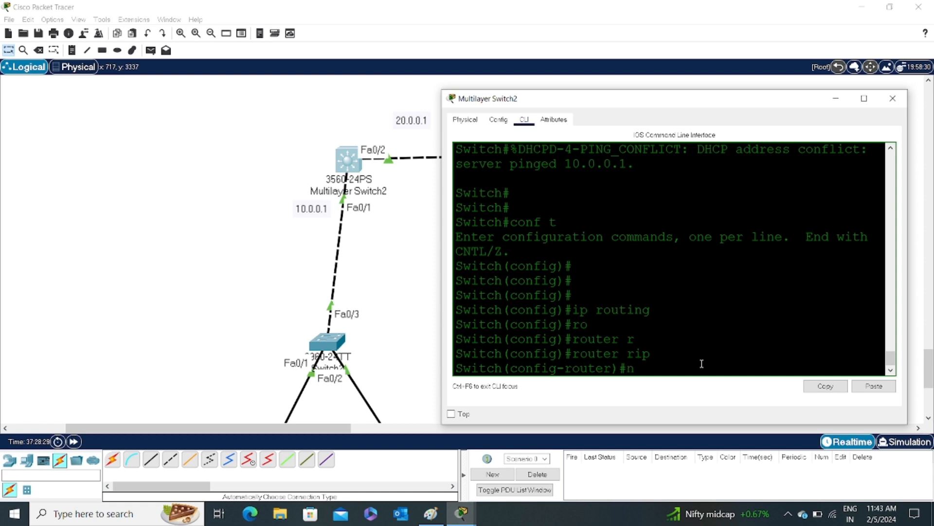
{"action": "type", "text": "e"}
{"action": "key", "text": "Tab"}
{"action": "type", "text": "10.0"}
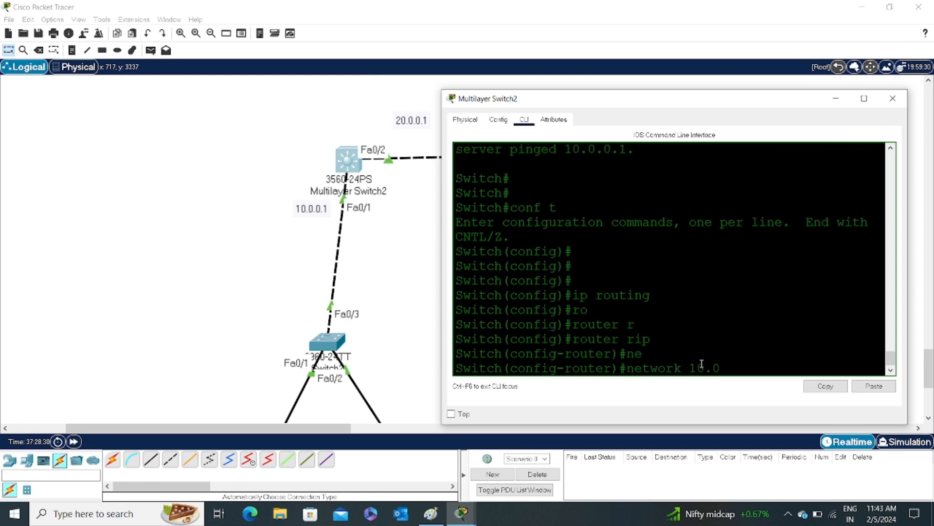
{"action": "type", "text": ".0.0 2"}
{"action": "key", "text": "BackSpace"}
{"action": "key", "text": "Return"}
Step: Advertise network 20.0.0.0 in RIP on Multilayer Switch2, reusing the previous network command
{"action": "key", "text": "Up"}
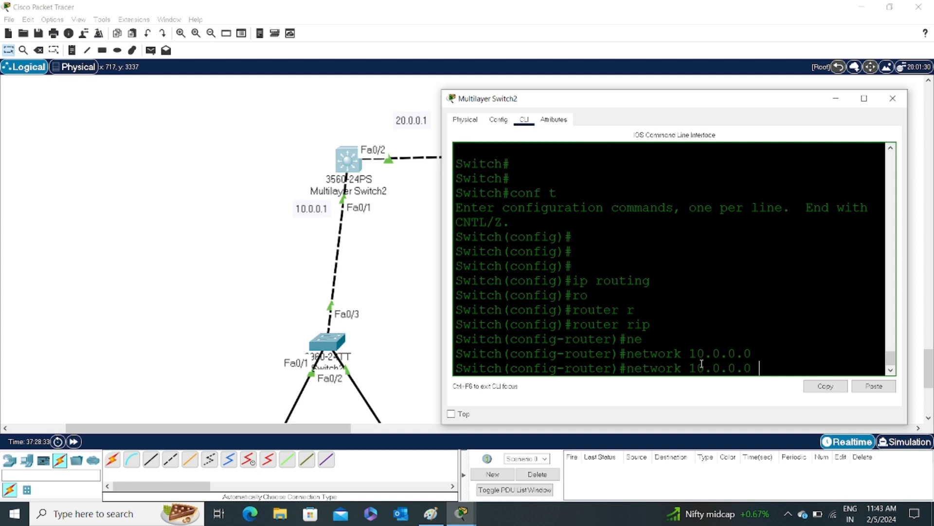
{"action": "key", "text": "BackSpace"}
{"action": "key", "text": "Left"}
{"action": "key", "text": "Left"}
{"action": "key", "text": "Left"}
{"action": "key", "text": "Left"}
{"action": "key", "text": "BackSpace"}
{"action": "type", "text": "2"}
{"action": "key", "text": "Return"}
{"action": "key", "text": "Return"}
{"action": "key", "text": "Return"}
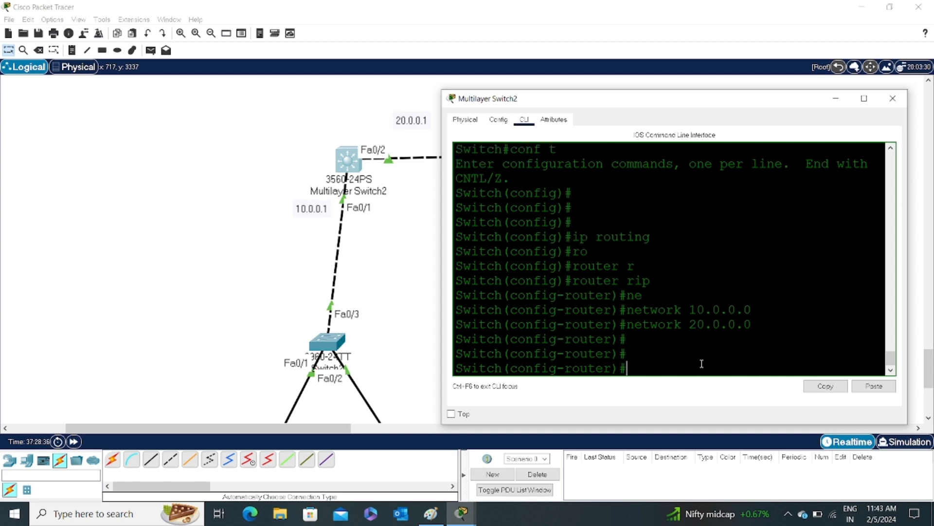
Step: End the RIP configuration on Multilayer Switch2, returning directly to privileged EXEC mode
{"action": "key", "text": "ctrl+z"}
{"action": "key", "text": "Return"}
{"action": "key", "text": "Return"}
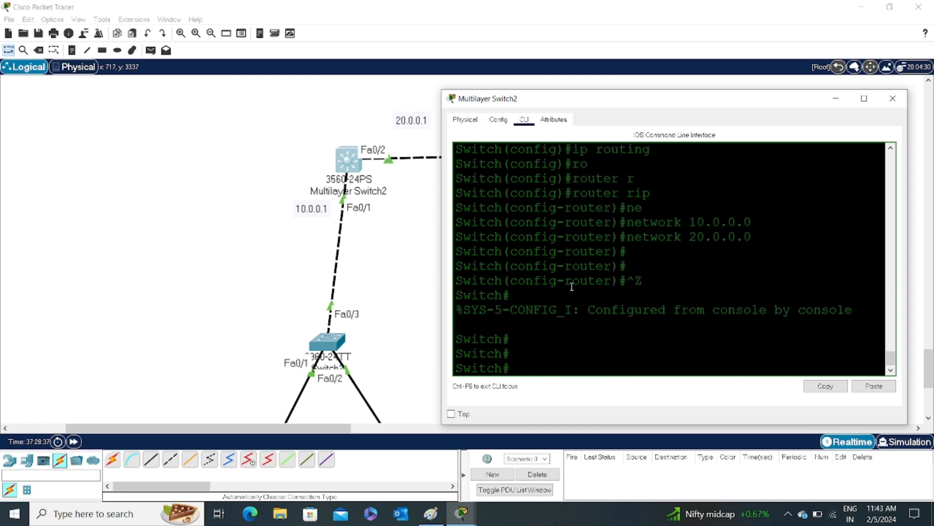
{"action": "left_click", "coordinate": [413, 263]}
Step: Open the command line of Multilayer Switch3 and enter global configuration mode with conf t
{"action": "left_click", "coordinate": [740, 154]}
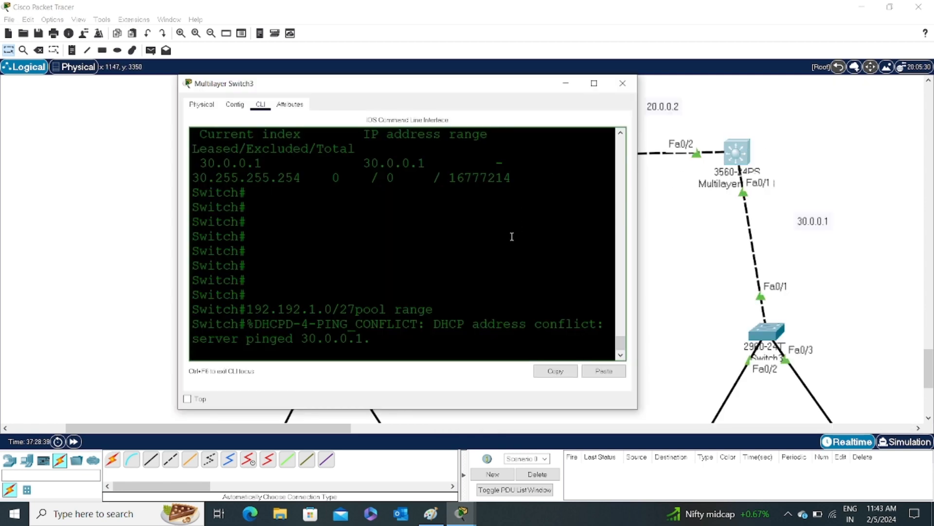
{"action": "key", "text": "Return"}
{"action": "key", "text": "Return"}
{"action": "key", "text": "Return"}
{"action": "key", "text": "Return"}
{"action": "key", "text": "Return"}
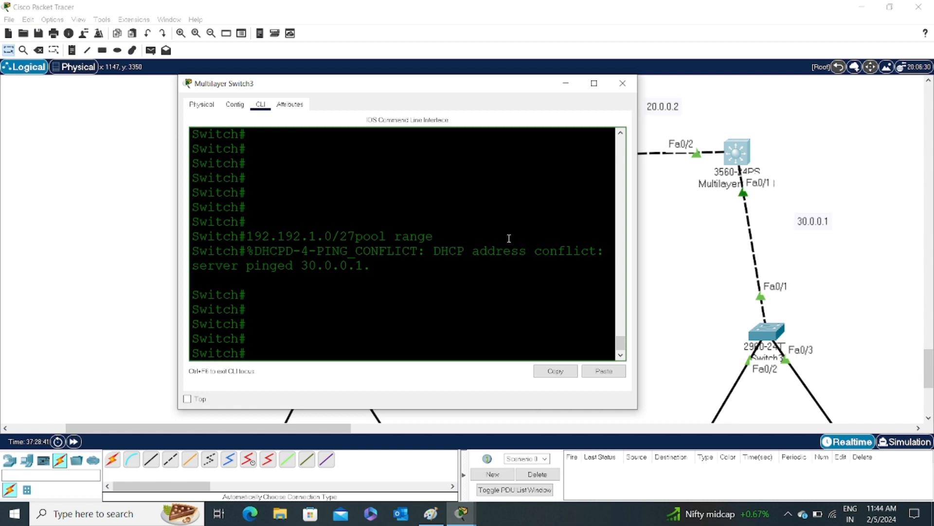
{"action": "type", "text": "conf t"}
{"action": "key", "text": "Return"}
{"action": "key", "text": "Return"}
{"action": "key", "text": "Return"}
{"action": "key", "text": "Return"}
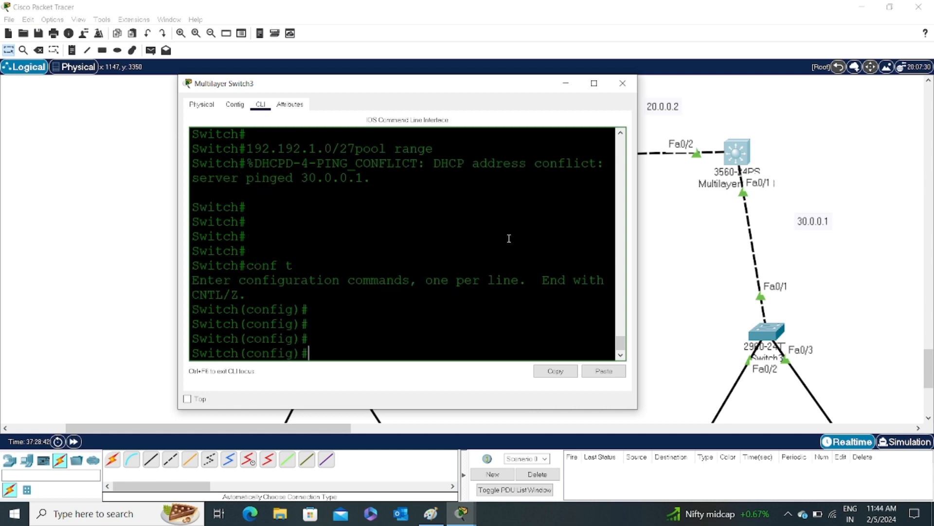
Step: Try to start RIP on Multilayer Switch3 with router rip and examine the response
{"action": "type", "text": "ro"}
{"action": "key", "text": "Tab"}
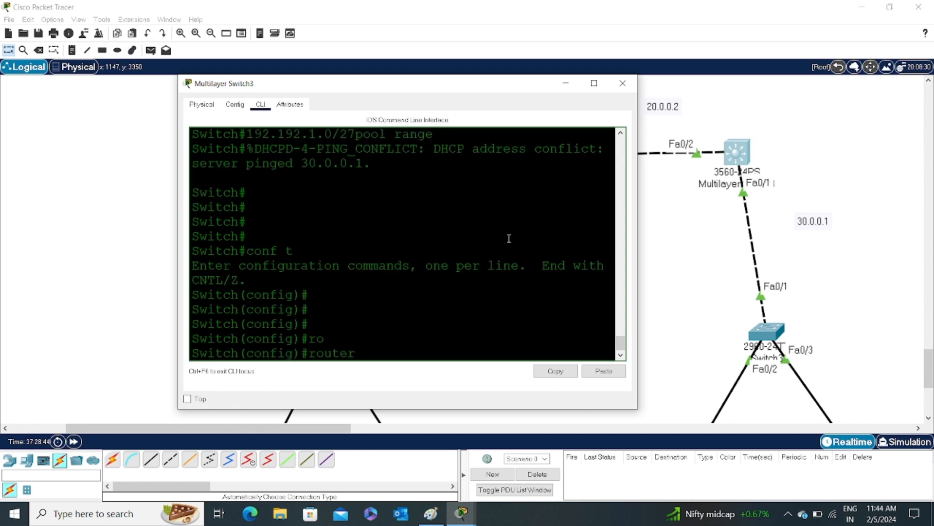
{"action": "type", "text": "r"}
{"action": "key", "text": "Tab"}
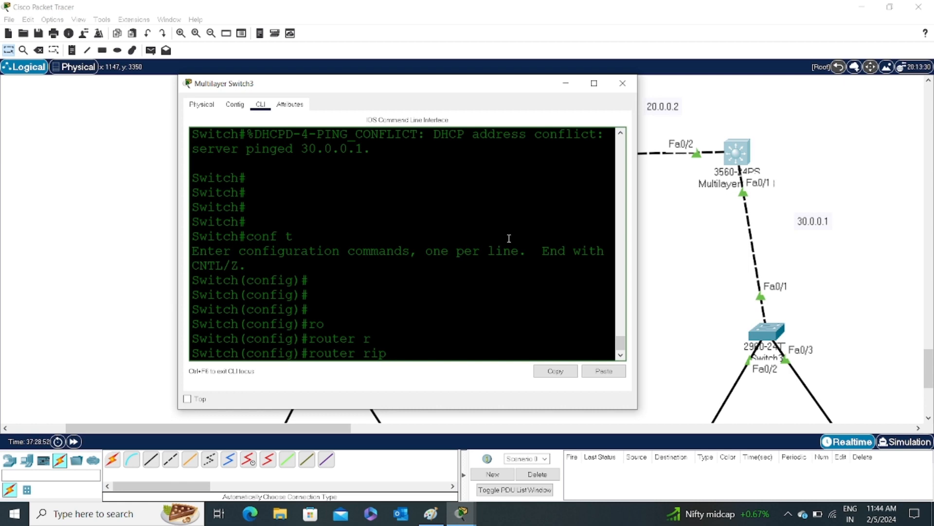
{"action": "key", "text": "Return"}
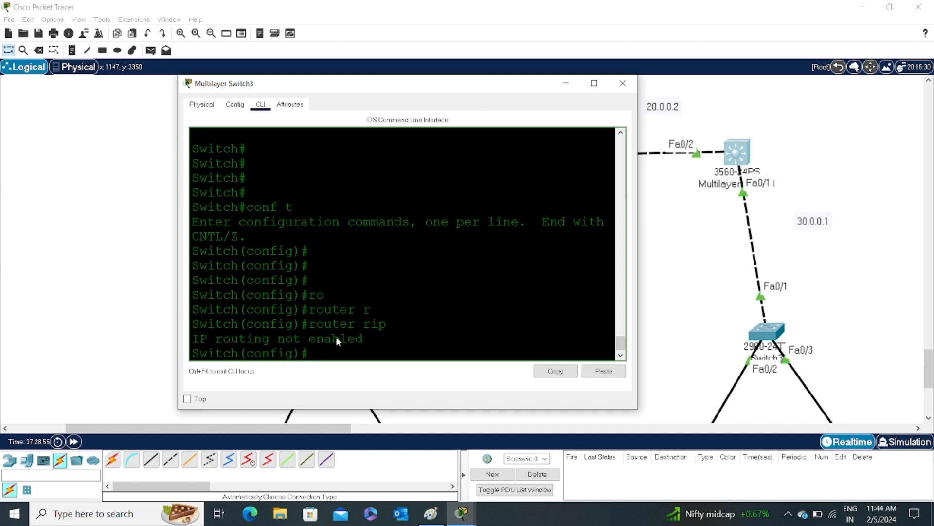
{"action": "left_click", "coordinate": [379, 339]}
{"action": "left_click_drag", "start_coordinate": [318, 341], "coordinate": [188, 342]}
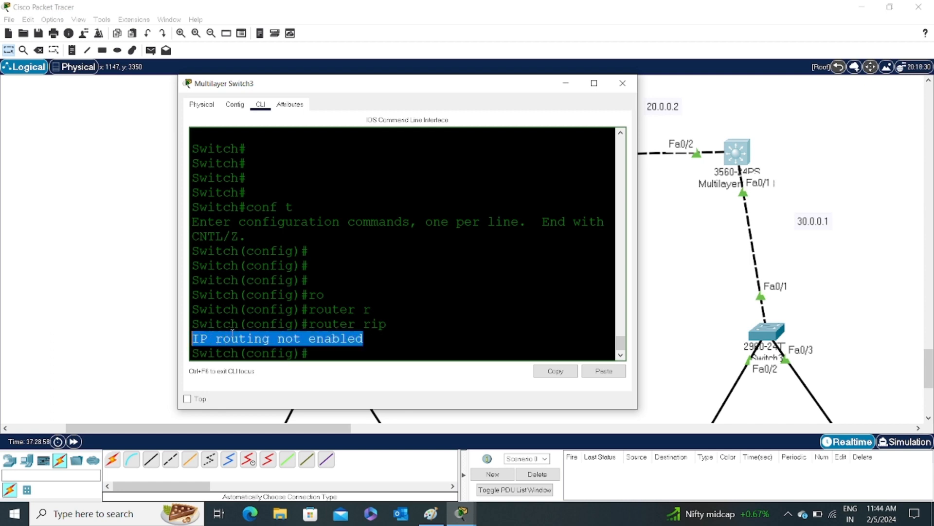
{"action": "left_click", "coordinate": [330, 356]}
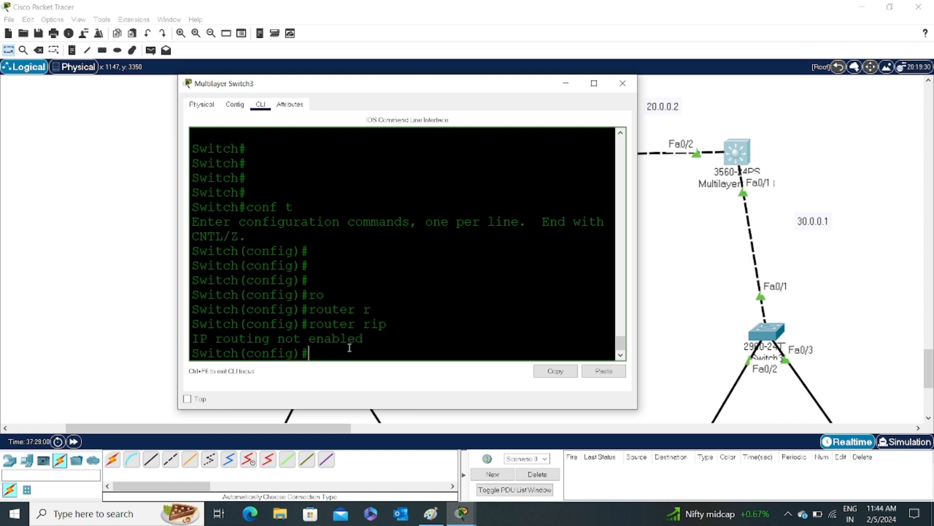
Step: Enable IP routing on Multilayer Switch3 and start RIP router configuration with router rip
{"action": "type", "text": "ip routing"}
{"action": "key", "text": "Return"}
{"action": "key", "text": "Up"}
{"action": "key", "text": "Up"}
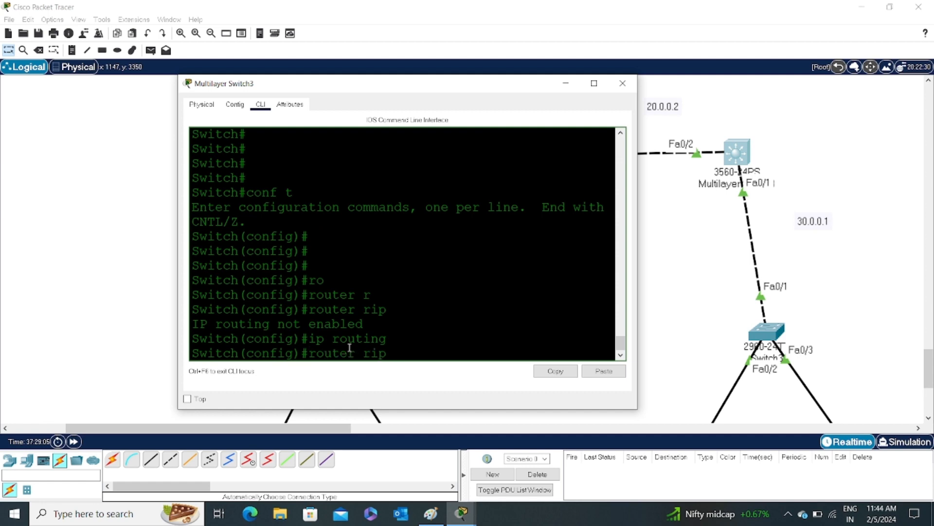
{"action": "key", "text": "Return"}
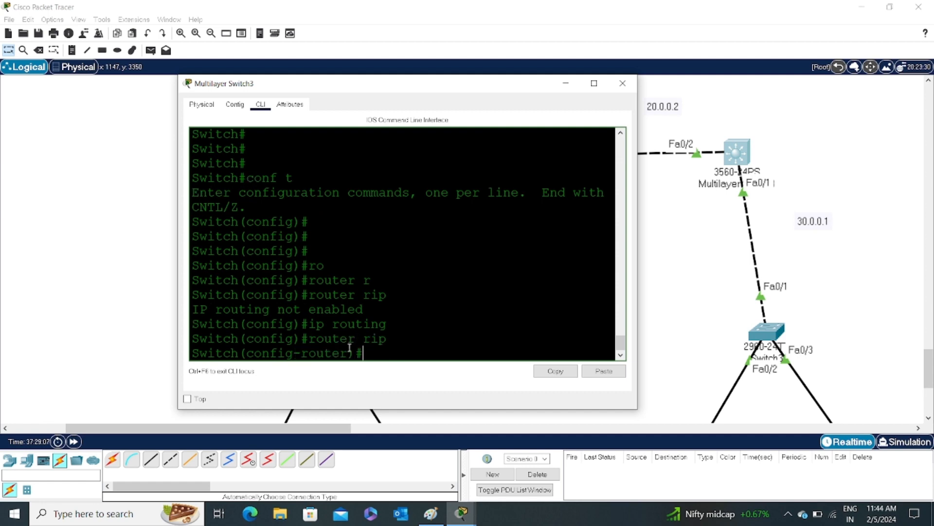
Step: Advertise network 20.0.0.0 in the RIP configuration of Multilayer Switch3
{"action": "type", "text": "net"}
{"action": "key", "text": "Tab"}
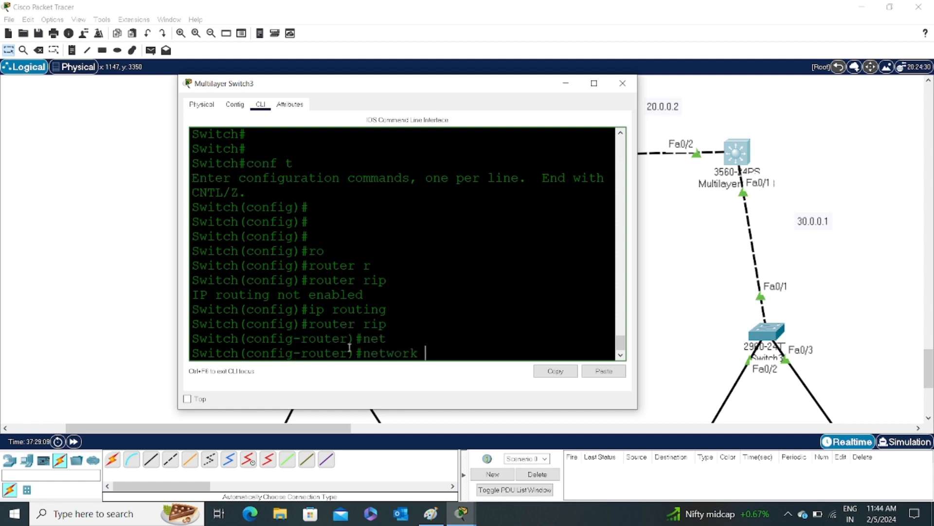
{"action": "type", "text": "20.0.0.0"}
{"action": "key", "text": "Return"}
Step: Add network 30.0.0.0 to the RIP configuration of Multilayer Switch3 by reusing the previous network command
{"action": "key", "text": "Up"}
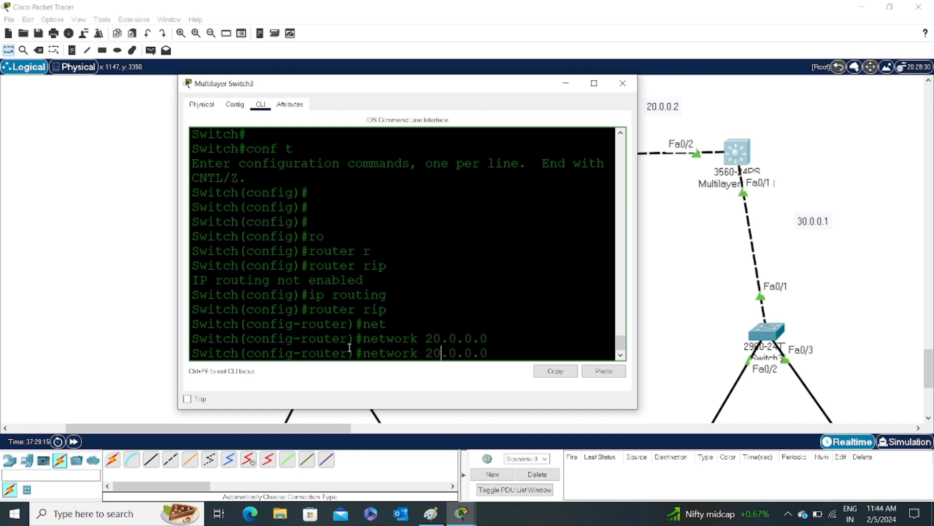
{"action": "key", "text": "Left"}
{"action": "key", "text": "Left"}
{"action": "key", "text": "Left"}
{"action": "key", "text": "Left"}
{"action": "key", "text": "Left"}
{"action": "key", "text": "Left"}
{"action": "key", "text": "Left"}
{"action": "key", "text": "BackSpace"}
{"action": "type", "text": "3"}
{"action": "key", "text": "Return"}
{"action": "key", "text": "Return"}
{"action": "key", "text": "Return"}
{"action": "key", "text": "Return"}
Step: End the RIP configuration on Multilayer Switch3, returning directly to privileged EXEC mode
{"action": "key", "text": "ctrl+z"}
{"action": "key", "text": "Return"}
{"action": "key", "text": "Return"}
{"action": "key", "text": "Return"}
{"action": "key", "text": "Return"}
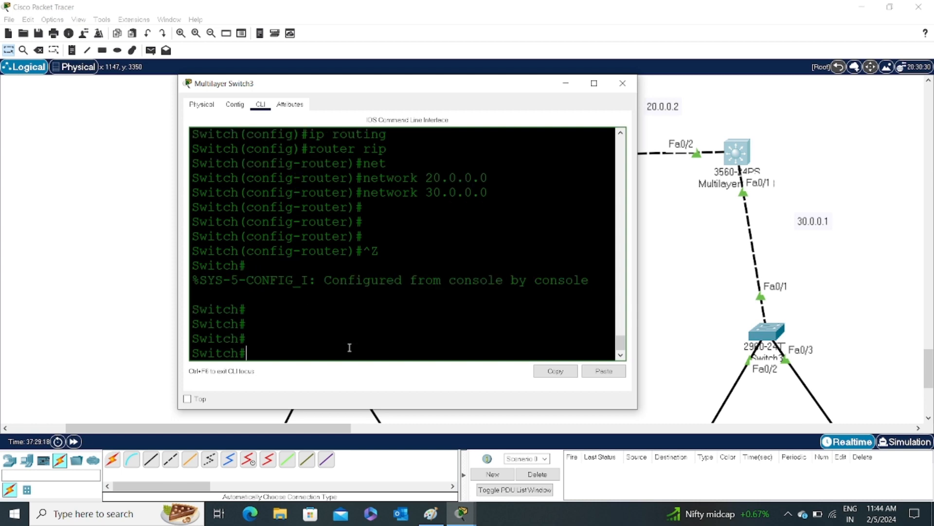
Step: Run show ip route on Multilayer Switch3, examine the RIP-learned route entry, and close the switch window
{"action": "type", "text": "sh"}
{"action": "key", "text": "Tab"}
{"action": "type", "text": "ip"}
{"action": "key", "text": "Tab"}
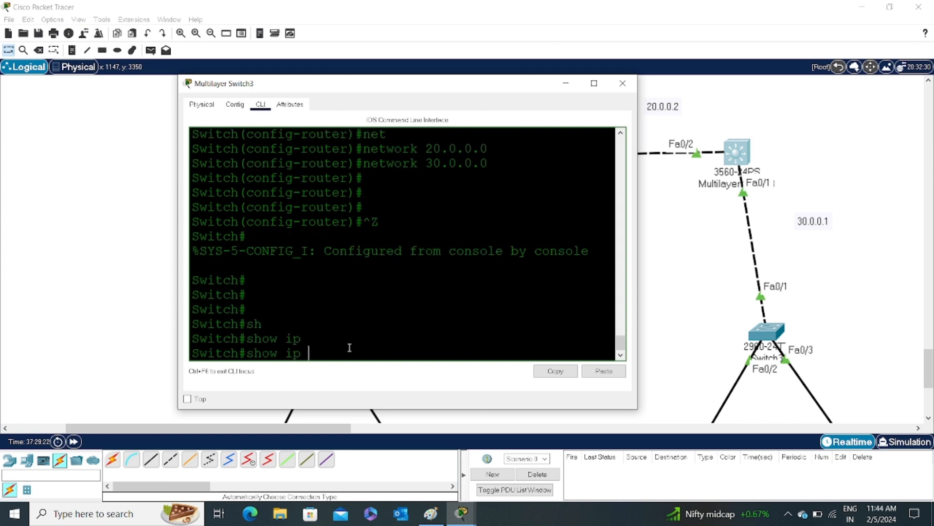
{"action": "type", "text": "r"}
{"action": "key", "text": "Tab"}
{"action": "type", "text": "o"}
{"action": "key", "text": "Tab"}
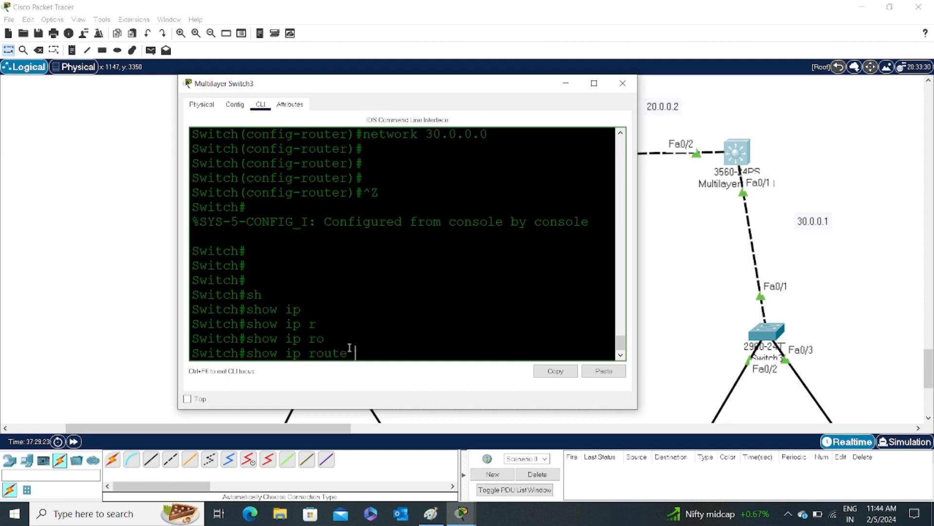
{"action": "key", "text": "Return"}
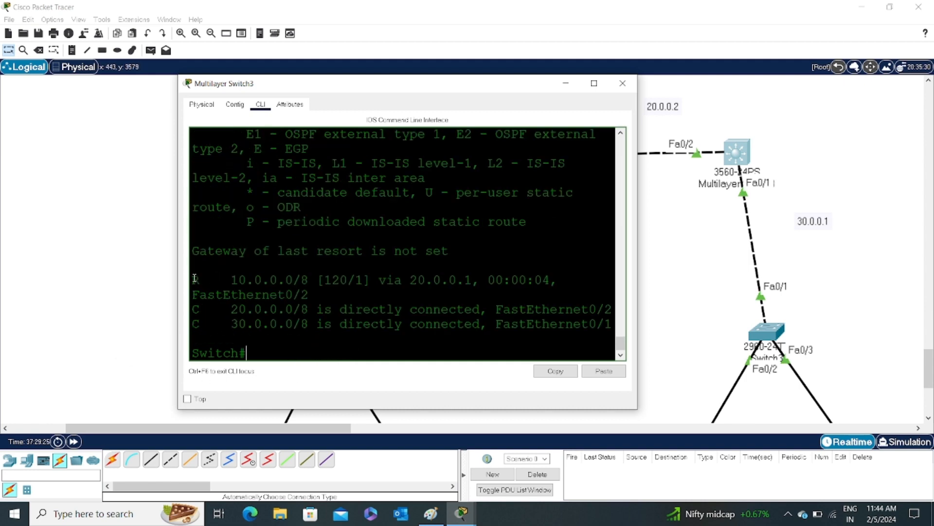
{"action": "left_click_drag", "start_coordinate": [193, 280], "coordinate": [301, 276]}
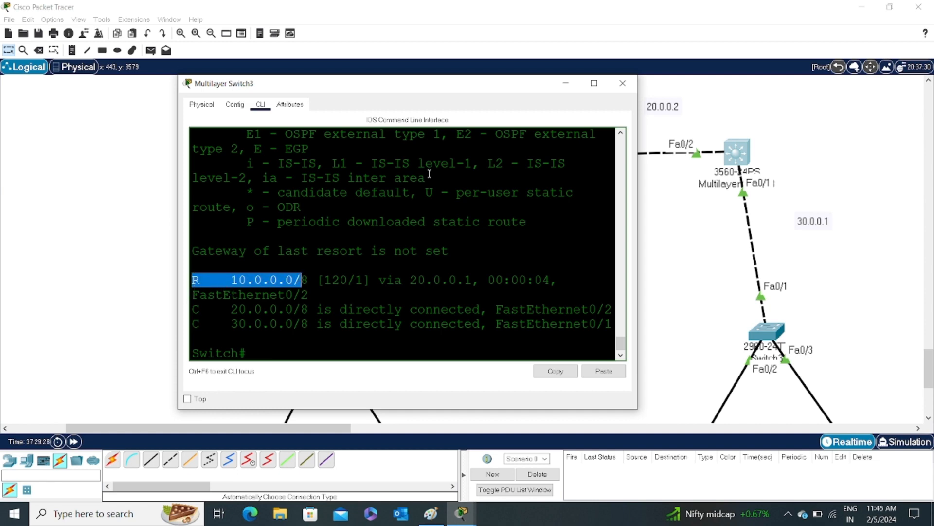
{"action": "left_click", "coordinate": [622, 83]}
Step: Send a simple PDU from PC6 to PC8 to test connectivity between the two networks
{"action": "scroll", "coordinate": [577, 325], "scroll_direction": "down", "scroll_amount": 3}
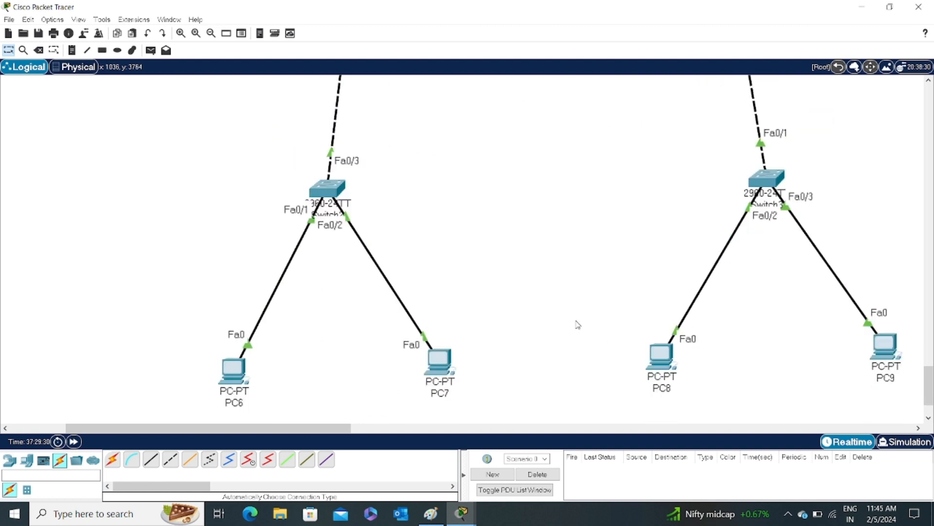
{"action": "left_click", "coordinate": [151, 51]}
{"action": "left_click", "coordinate": [238, 372]}
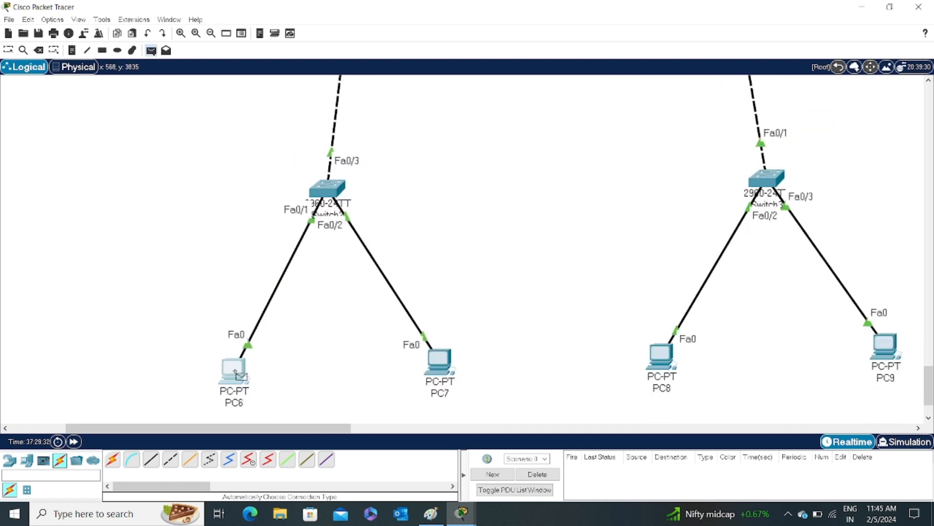
{"action": "left_click", "coordinate": [662, 358]}
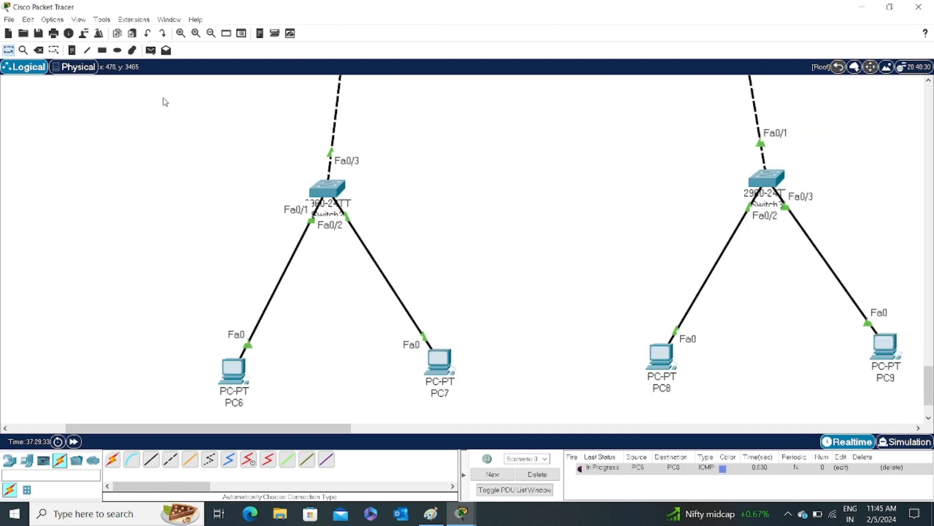
Step: Repeat the connectivity test with a second simple PDU from PC6 to PC8 and check its status
{"action": "left_click", "coordinate": [151, 50]}
{"action": "left_click", "coordinate": [227, 370]}
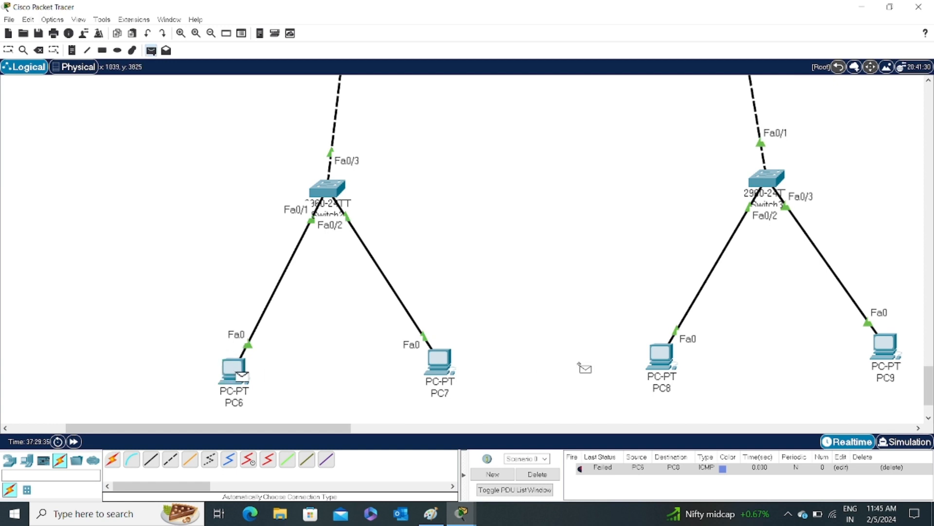
{"action": "left_click", "coordinate": [662, 357]}
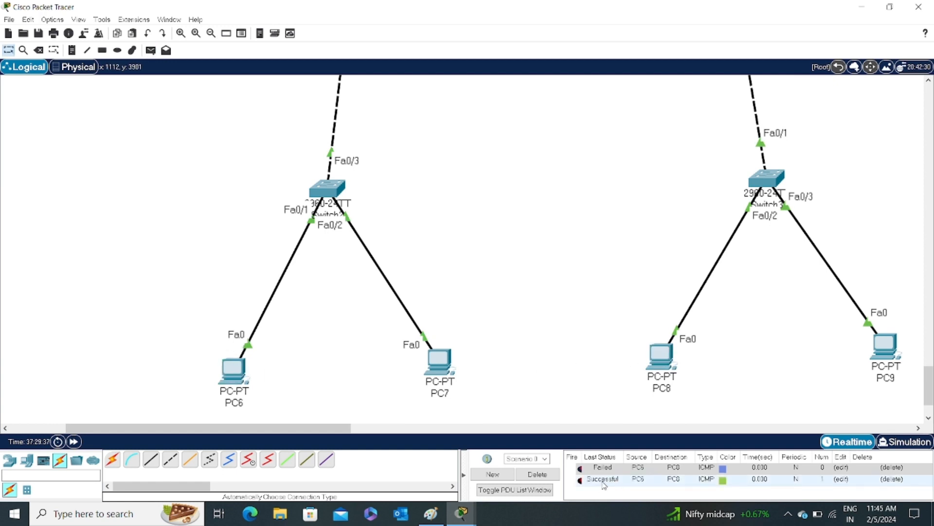
Step: Examine the complete topology, from the two multilayer switches and their addressed links to the four PCs
{"action": "scroll", "coordinate": [566, 390], "scroll_direction": "up", "scroll_amount": 5}
{"action": "scroll", "coordinate": [488, 275], "scroll_direction": "down", "scroll_amount": 1}
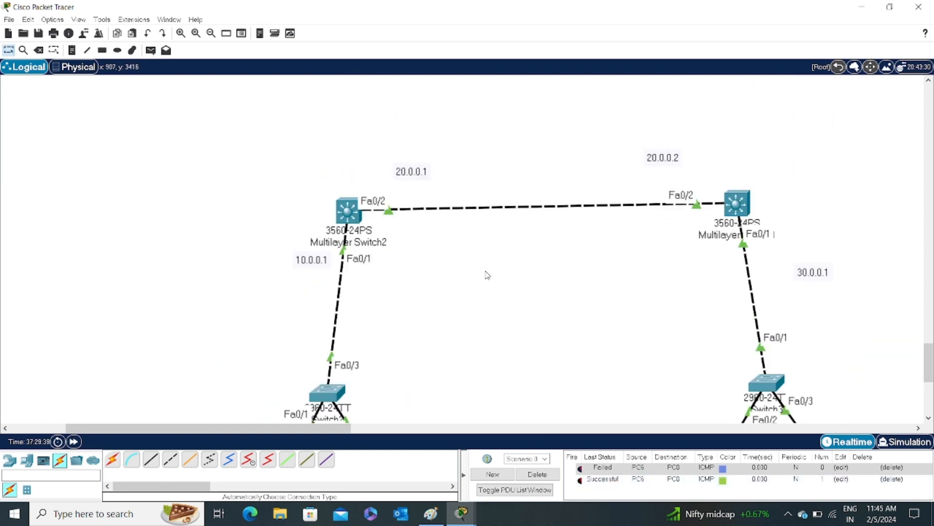
{"action": "scroll", "coordinate": [472, 273], "scroll_direction": "down", "scroll_amount": 2}
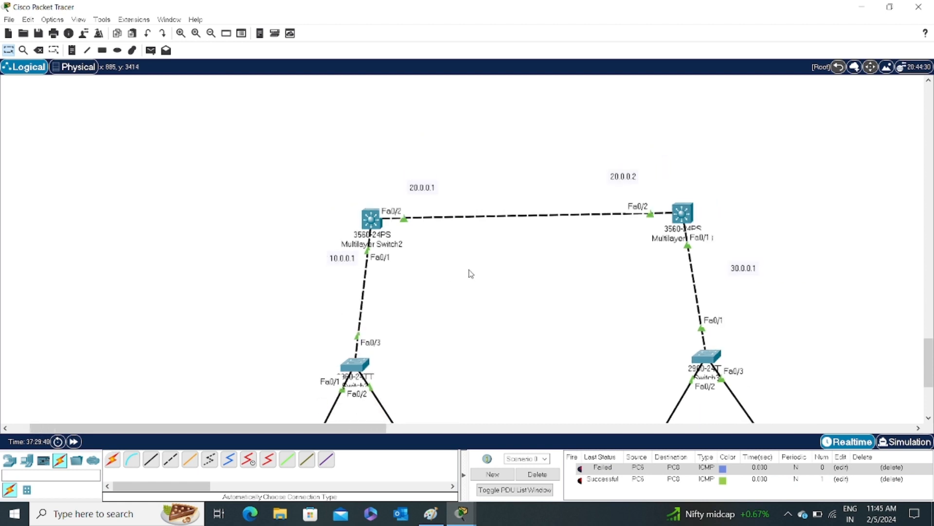
{"action": "scroll", "coordinate": [467, 274], "scroll_direction": "down", "scroll_amount": 2}
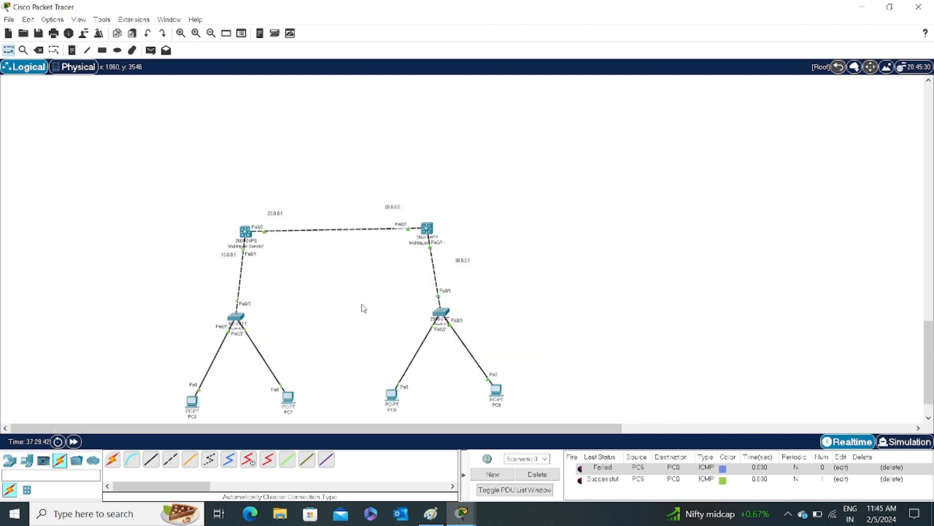
{"action": "scroll", "coordinate": [362, 308], "scroll_direction": "down", "scroll_amount": 1}
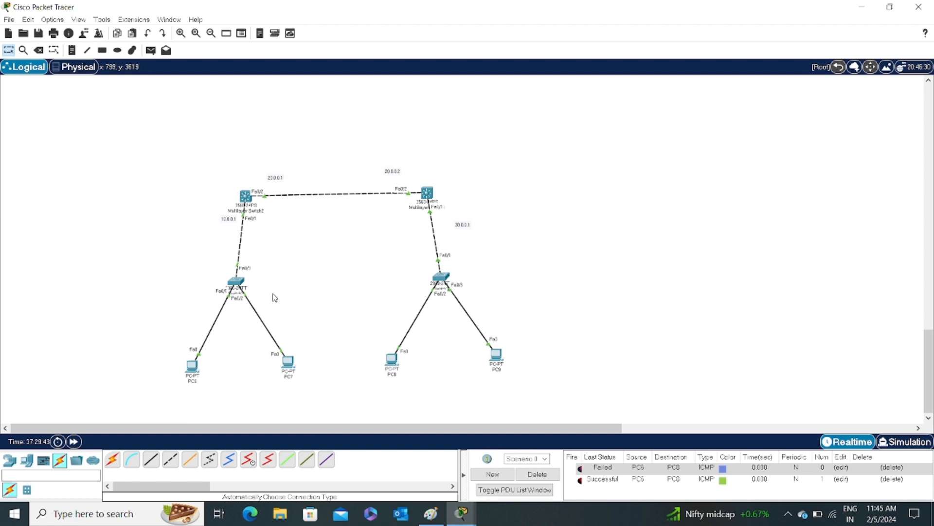
{"action": "scroll", "coordinate": [334, 275], "scroll_direction": "up", "scroll_amount": 2}
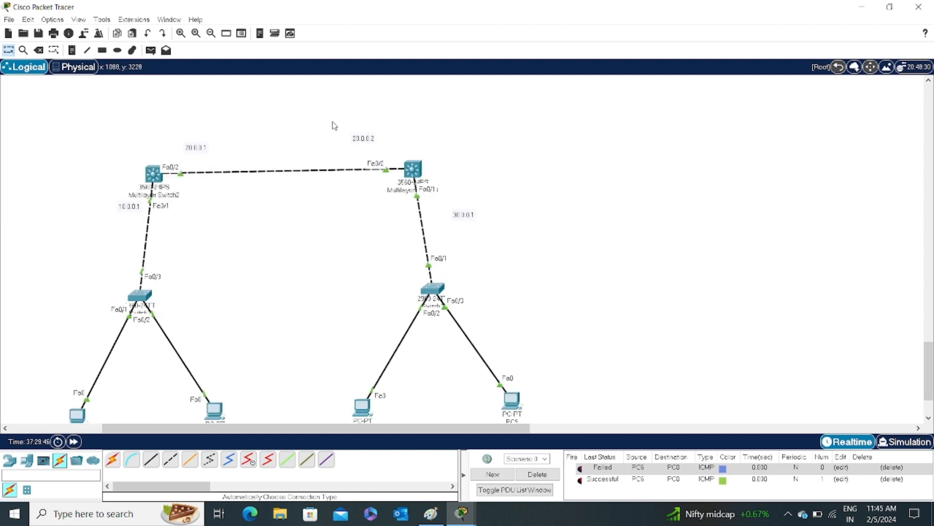
{"action": "left_click_drag", "start_coordinate": [333, 121], "coordinate": [499, 236]}
{"action": "scroll", "coordinate": [440, 285], "scroll_direction": "down", "scroll_amount": 2}
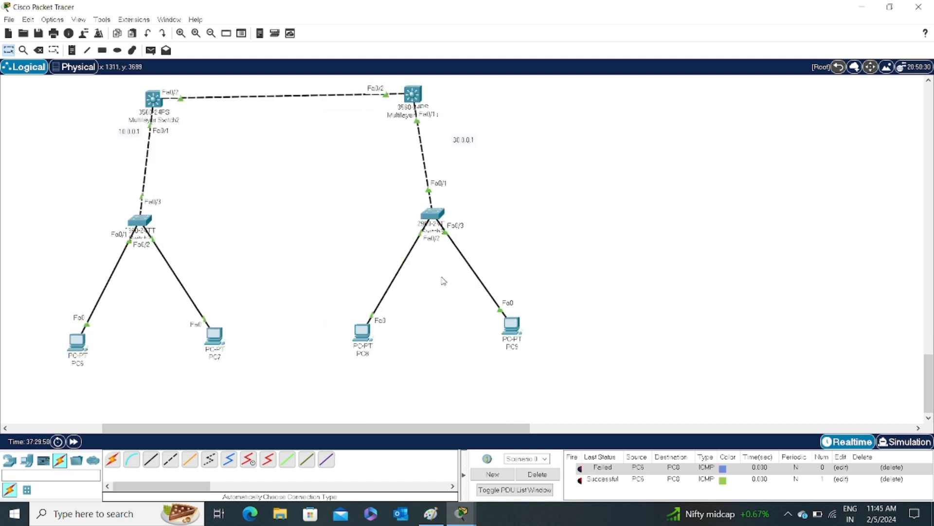
{"action": "scroll", "coordinate": [416, 278], "scroll_direction": "up", "scroll_amount": 3}
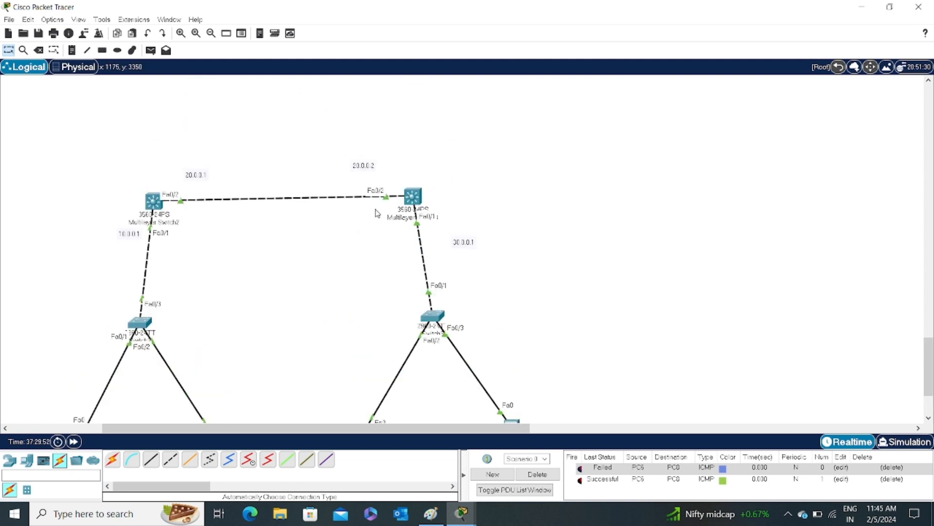
Step: Reopen the command line of Multilayer Switch3, review the entered RIP commands and routing output, and close it
{"action": "left_click", "coordinate": [412, 197]}
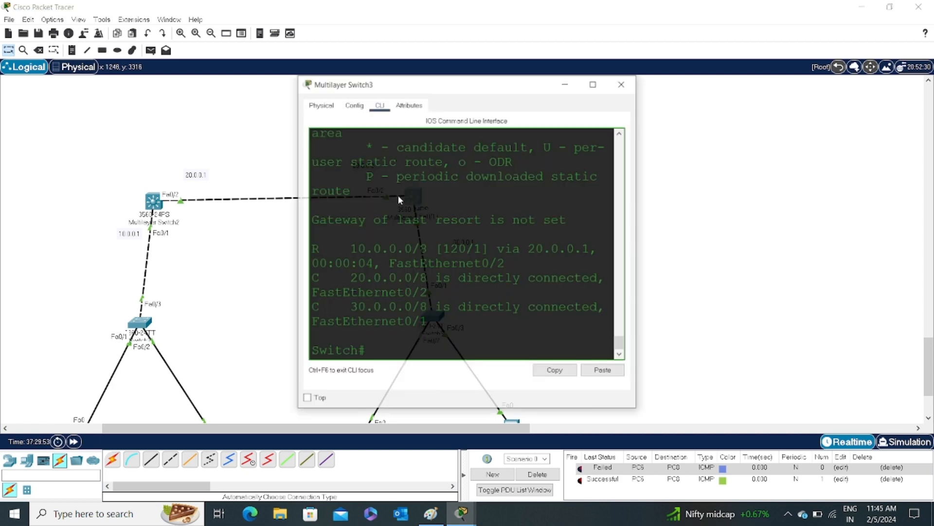
{"action": "scroll", "coordinate": [445, 276], "scroll_direction": "up", "scroll_amount": 5}
{"action": "scroll", "coordinate": [445, 277], "scroll_direction": "up", "scroll_amount": 5}
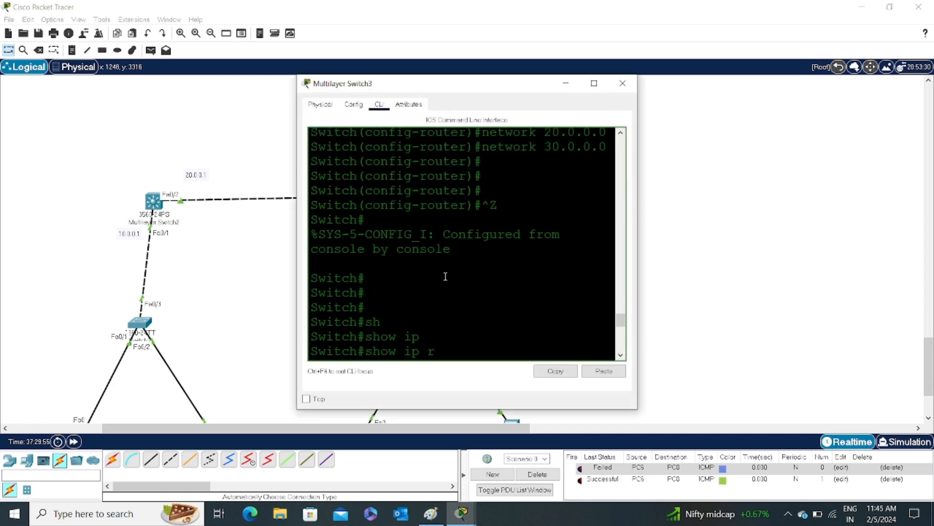
{"action": "left_click", "coordinate": [622, 83]}
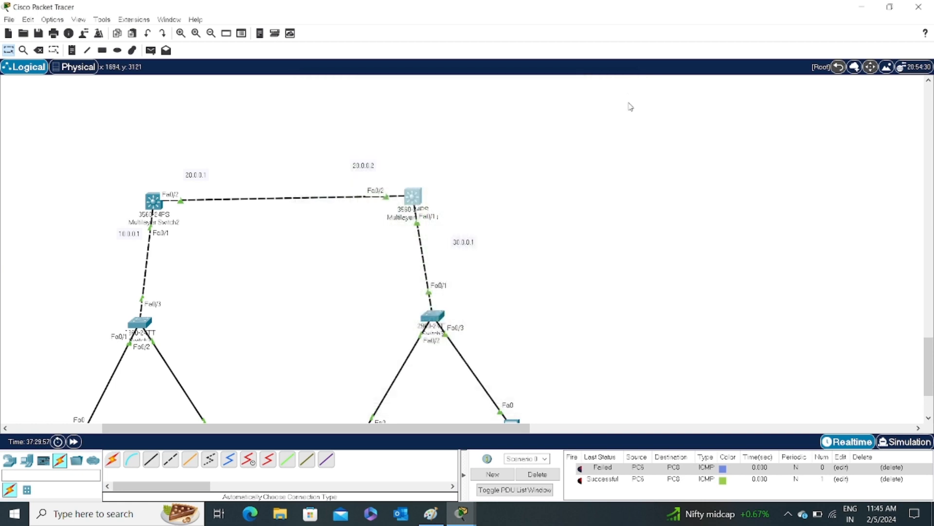
{"action": "scroll", "coordinate": [471, 261], "scroll_direction": "down", "scroll_amount": 2}
{"action": "scroll", "coordinate": [431, 274], "scroll_direction": "up", "scroll_amount": 2}
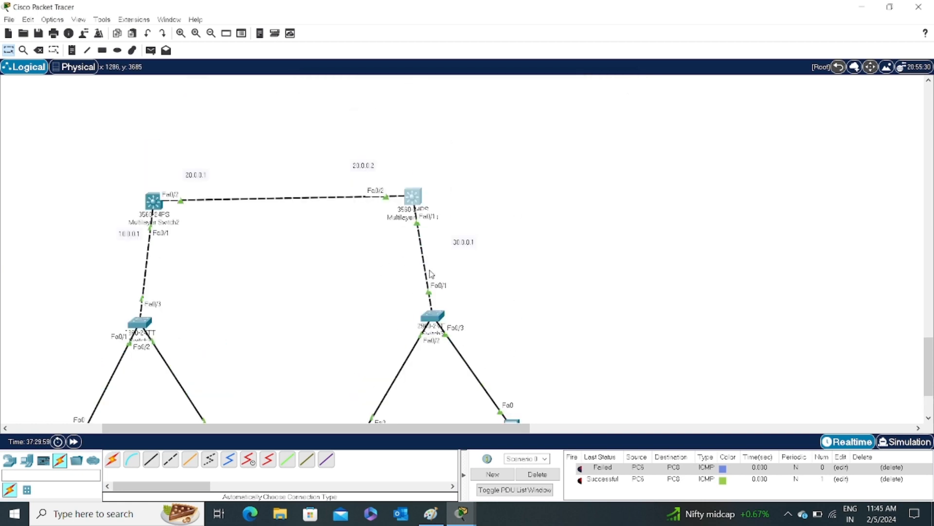